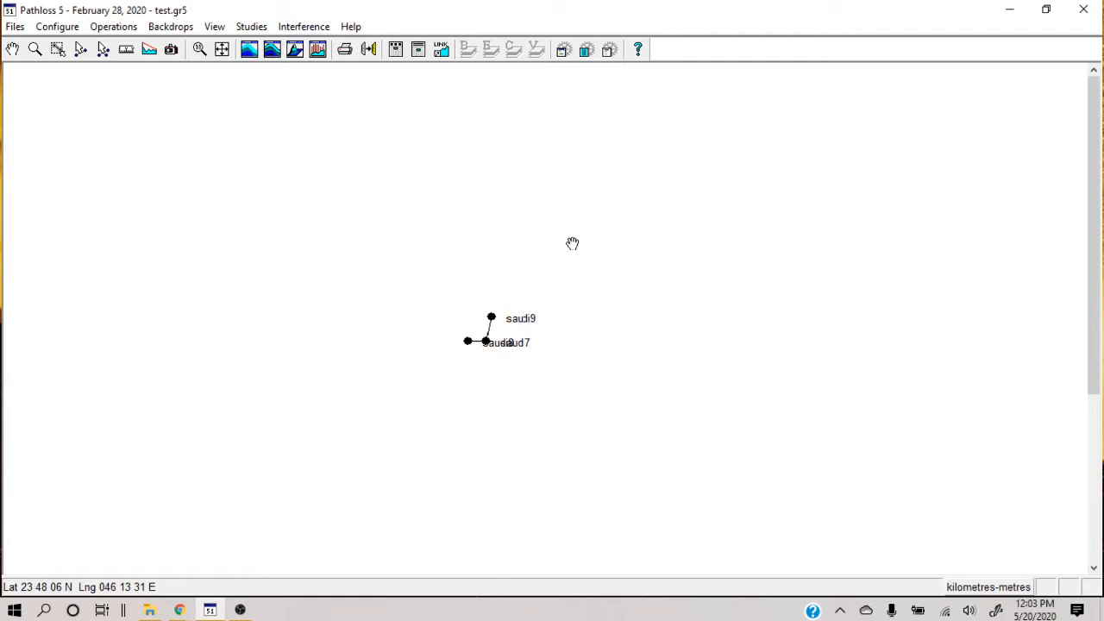
Move the saudi7, saudi8 and saudi9 site labels apart so each sits clear of its marker and the others
left_click(83, 59)
left_click(58, 56)
left_click(527, 348)
left_click_drag(526, 349, 424, 333)
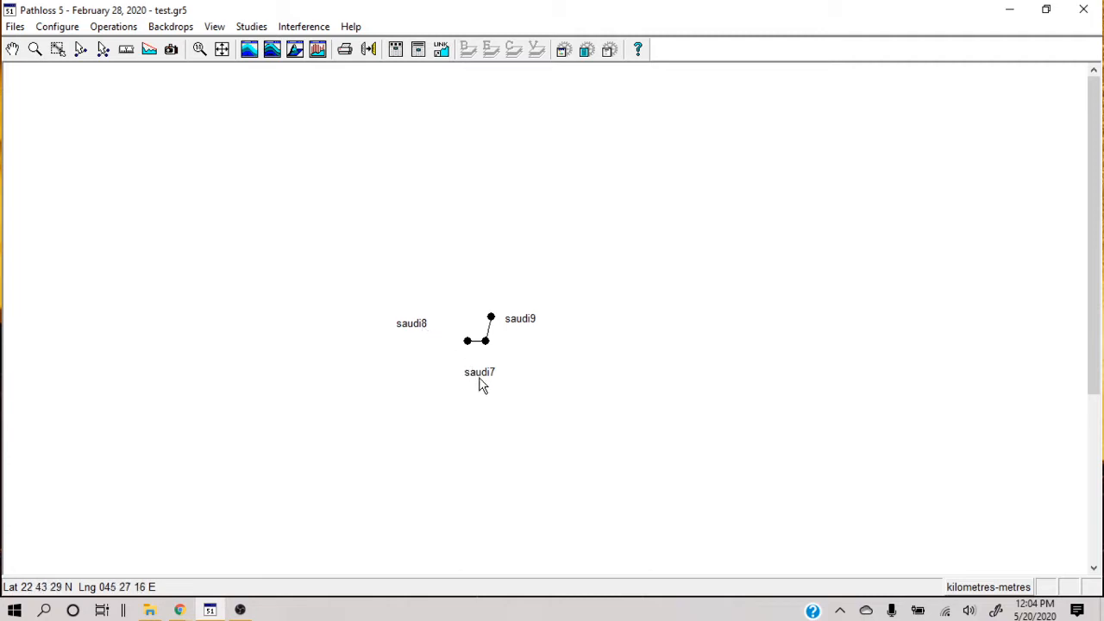
left_click_drag(480, 385, 513, 384)
left_click_drag(420, 334, 429, 361)
left_click_drag(532, 323, 541, 325)
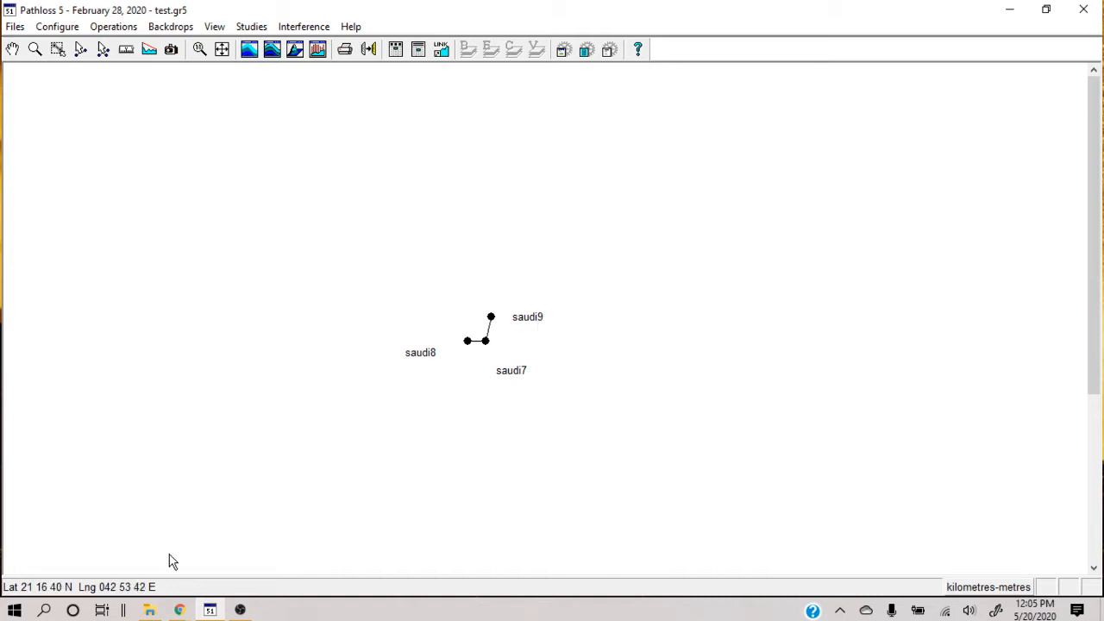
Switch to Chrome and skim the video "How to modify Equipment Files in Path Loss" to about 5:25
left_click(182, 610)
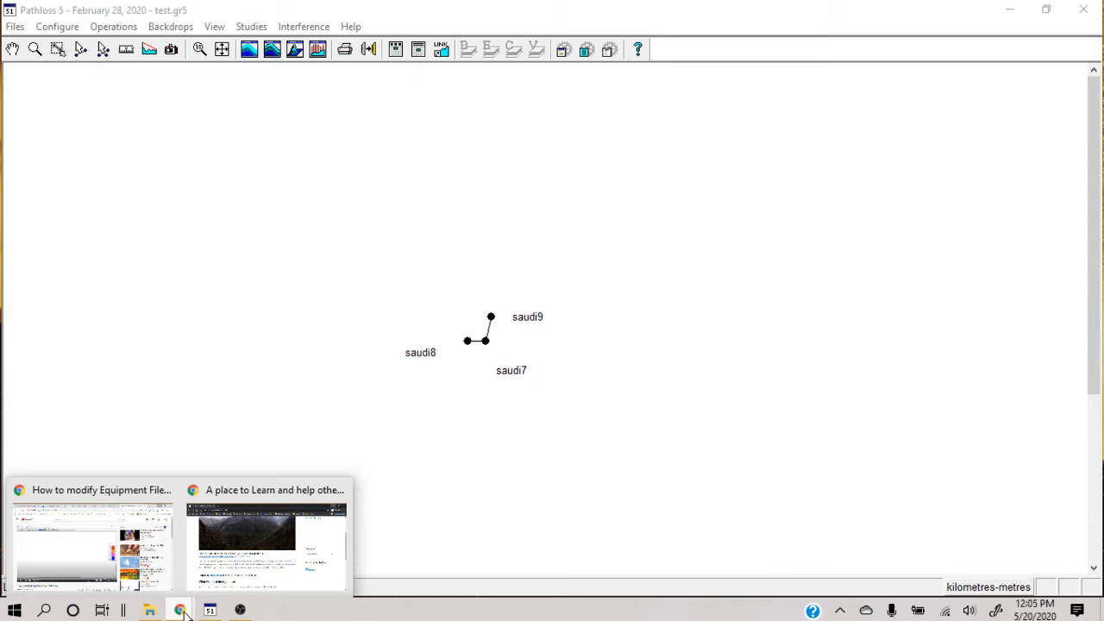
left_click(111, 552)
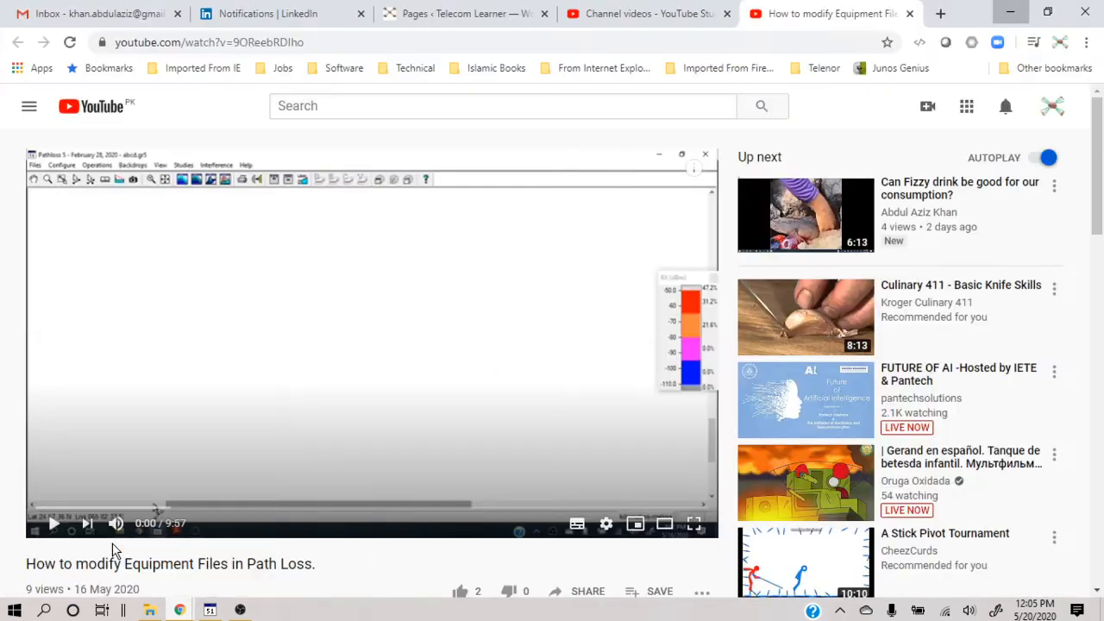
left_click(56, 509)
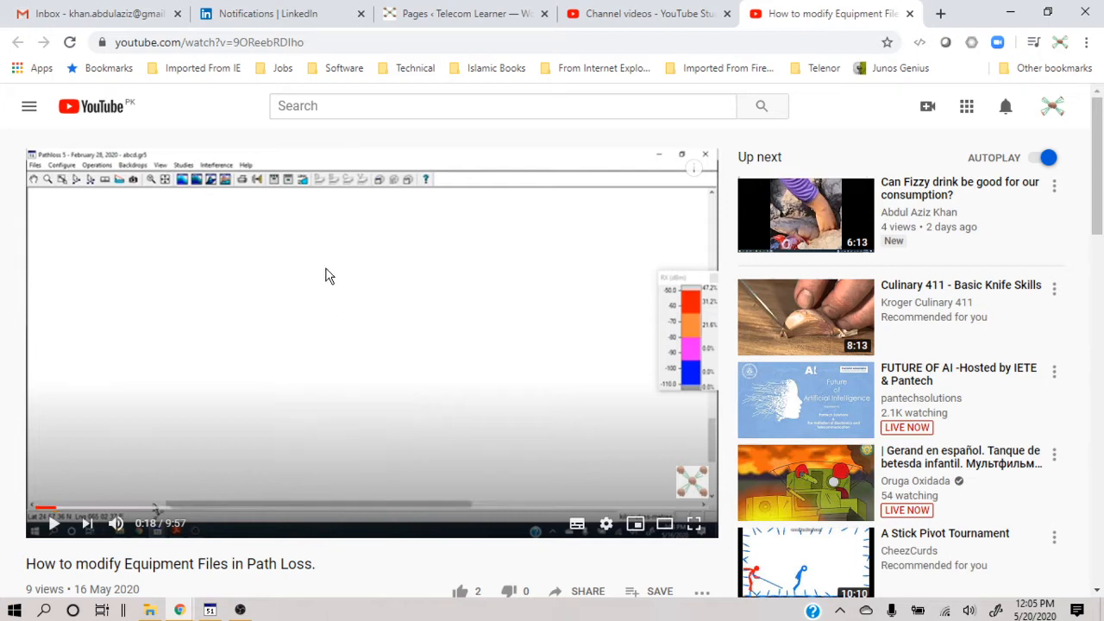
left_click(355, 105)
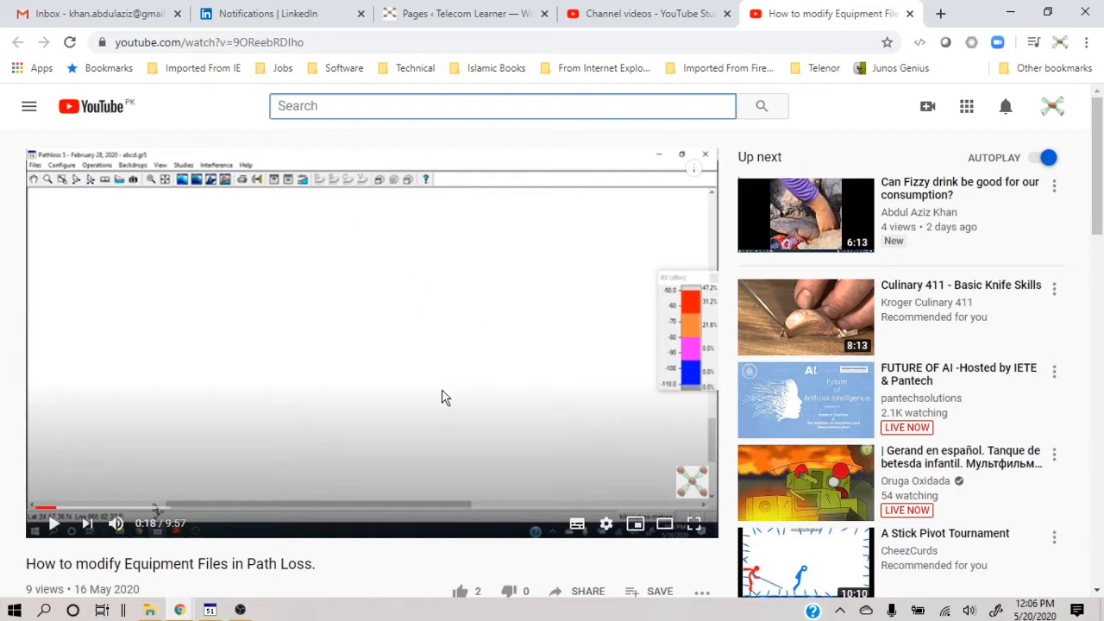
left_click(287, 515)
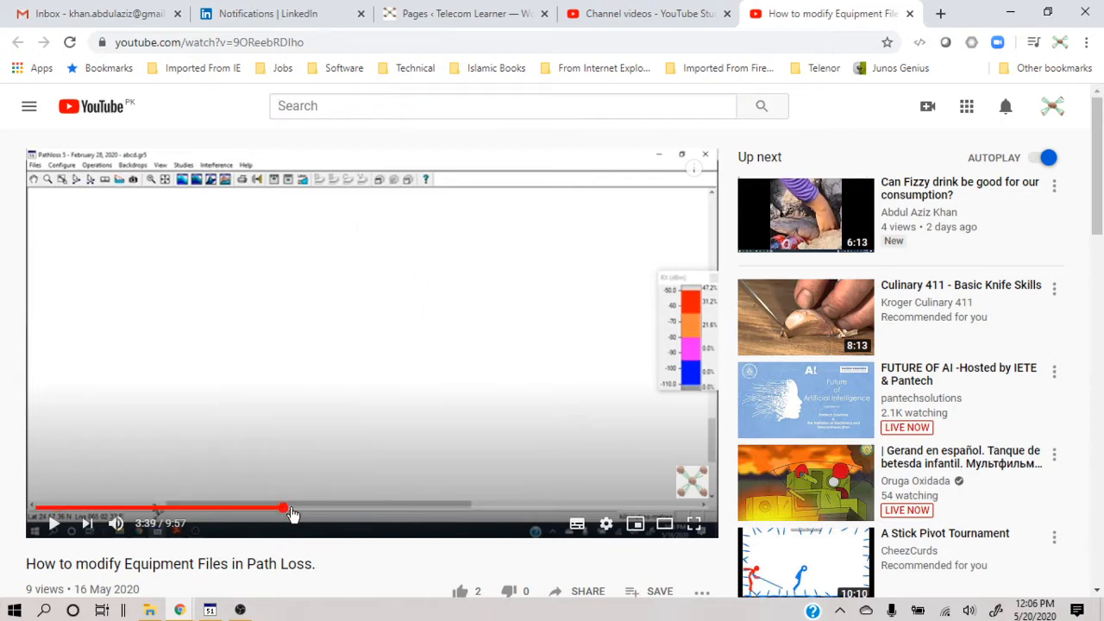
left_click(314, 515)
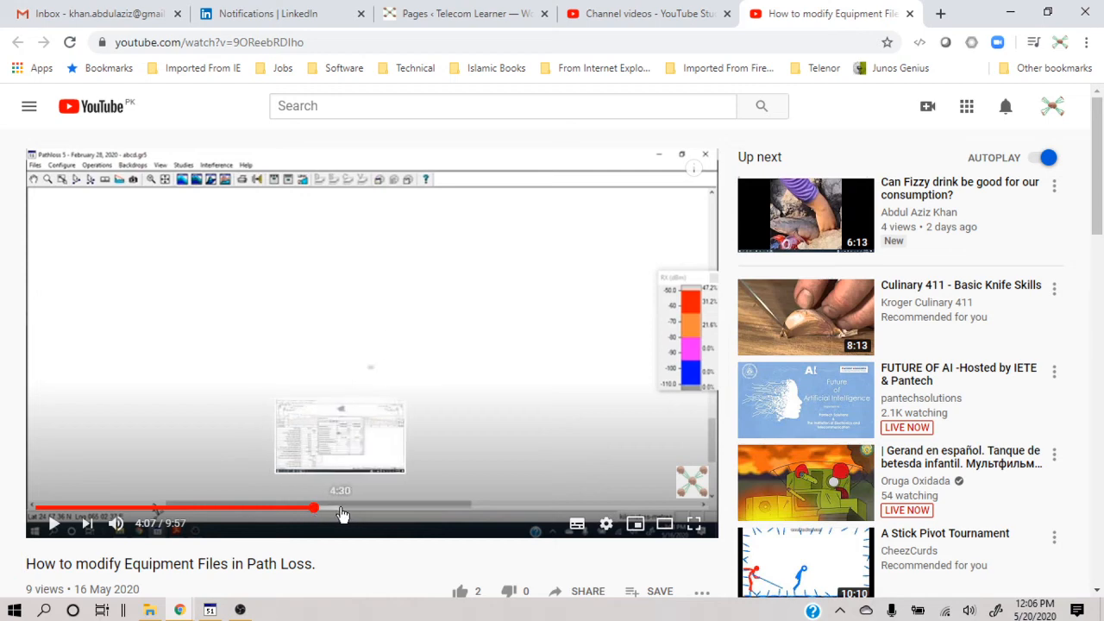
left_click(342, 514)
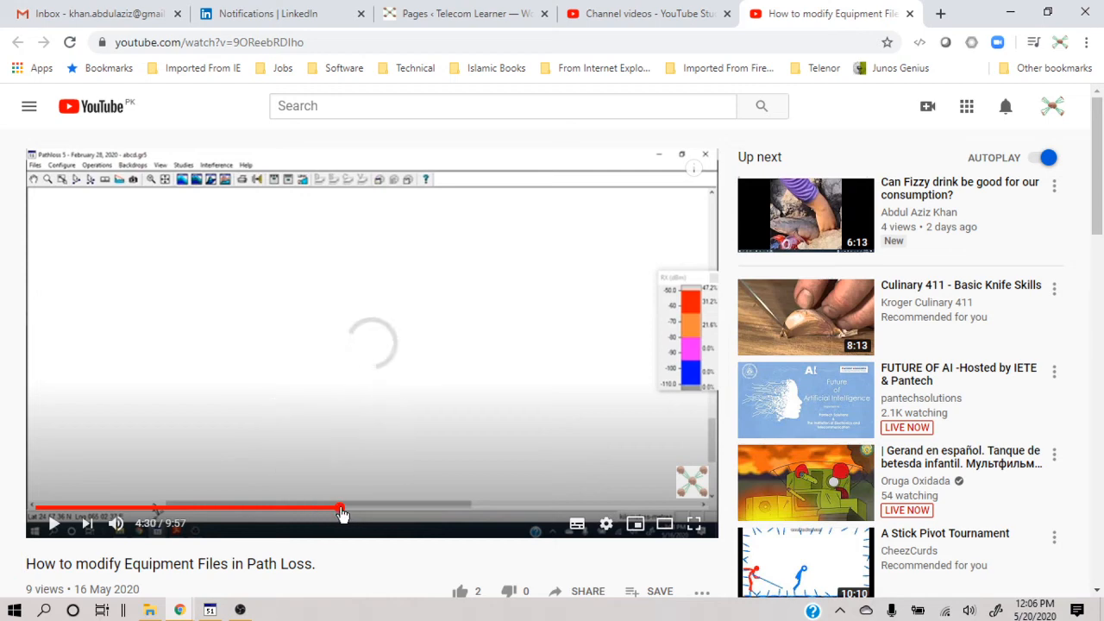
left_click(400, 514)
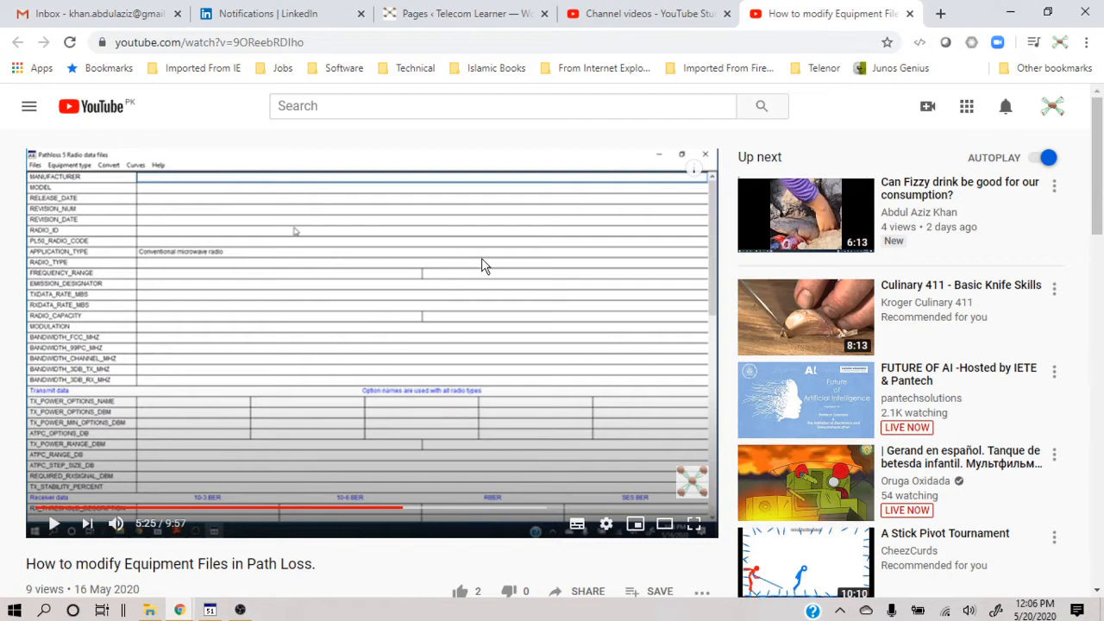
left_click(1014, 12)
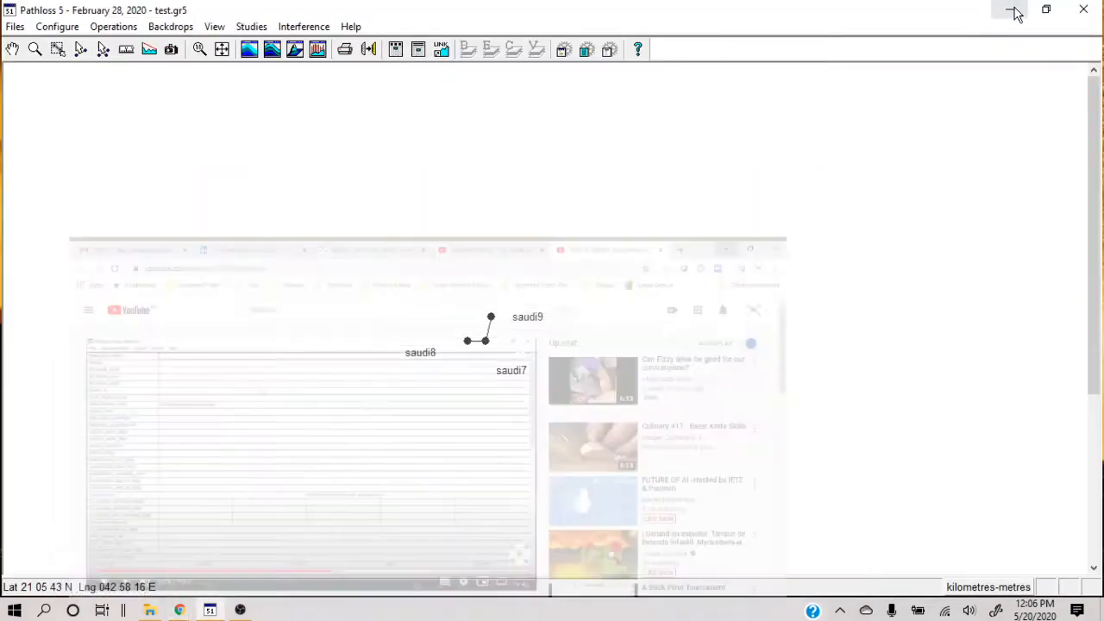
Open AntRad 5.1, look through the blank radio data form to its adaptive modulation data, decline changing the application type, and close it
left_click(1012, 10)
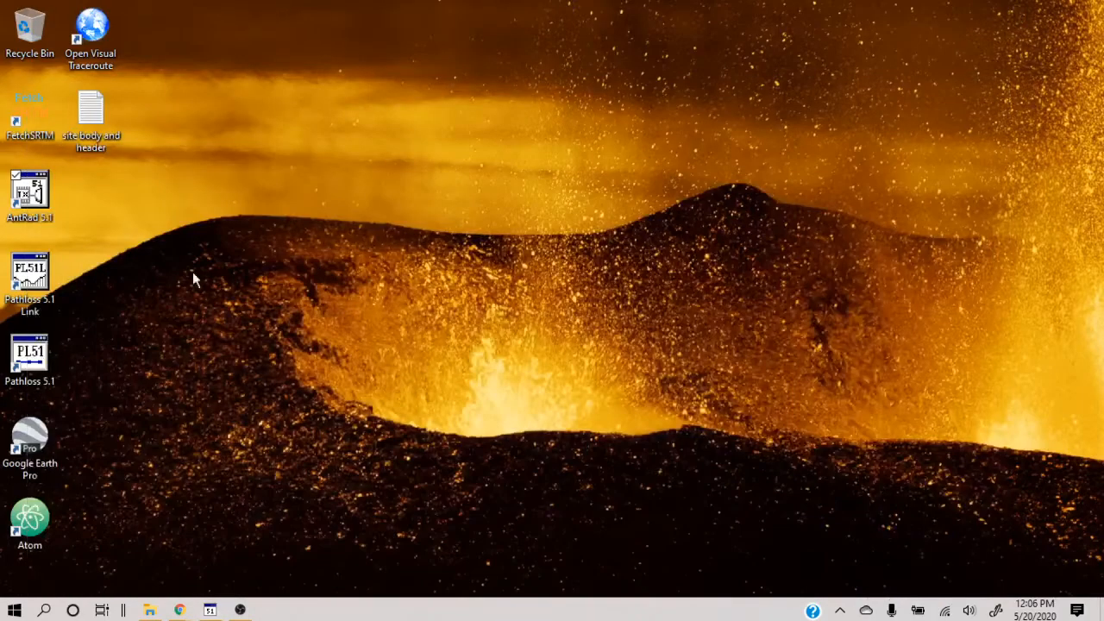
double_click(31, 216)
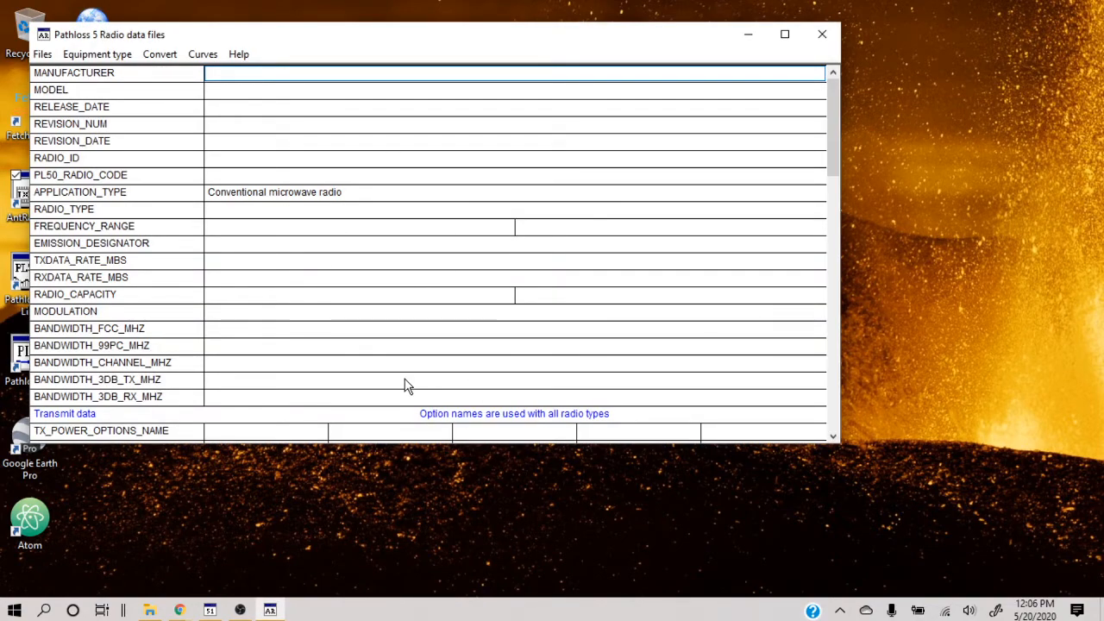
left_click(785, 34)
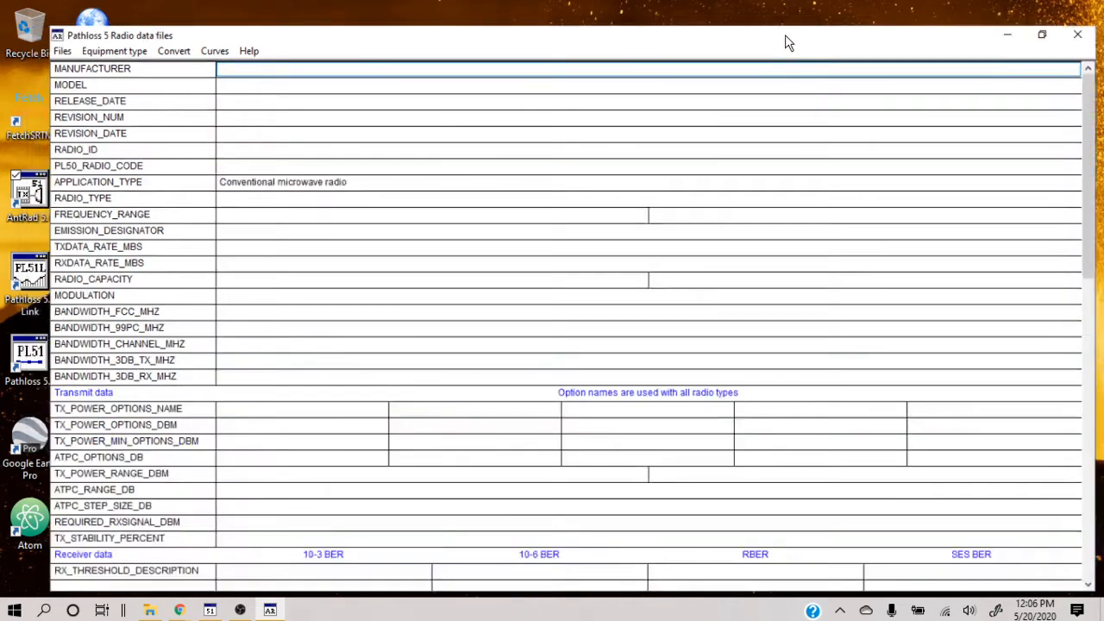
left_click_drag(1096, 160, 1097, 348)
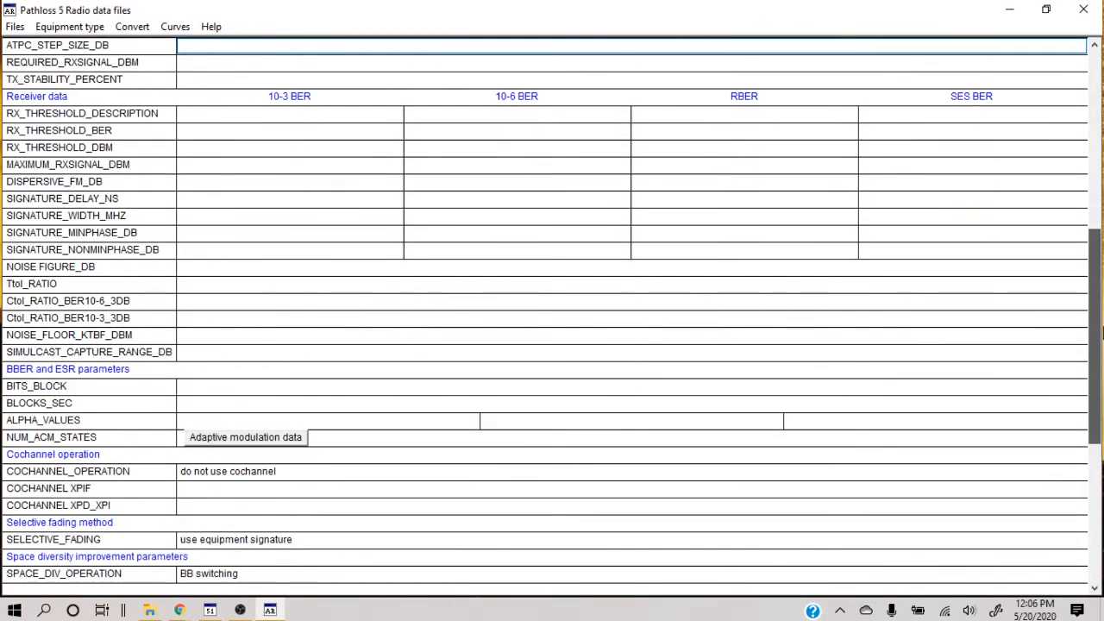
left_click(247, 441)
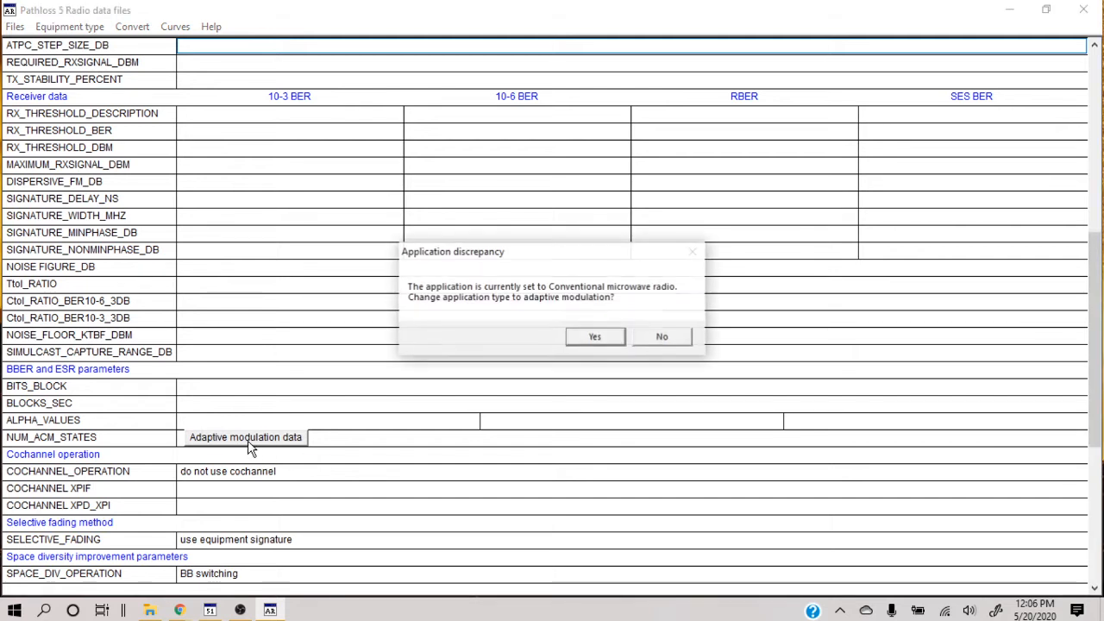
left_click(661, 339)
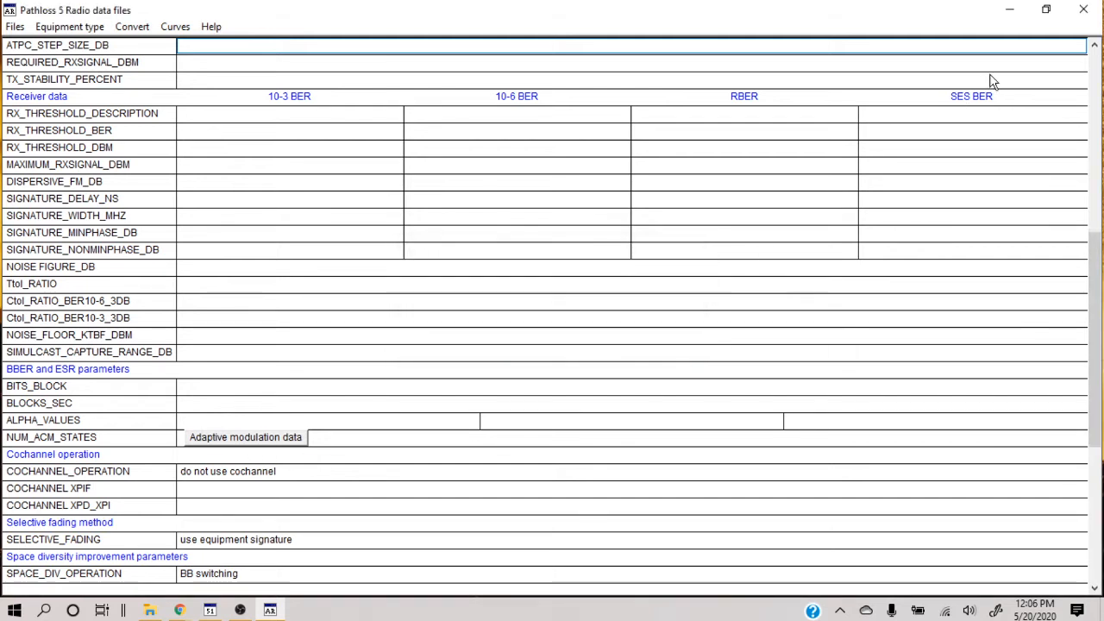
left_click(1079, 15)
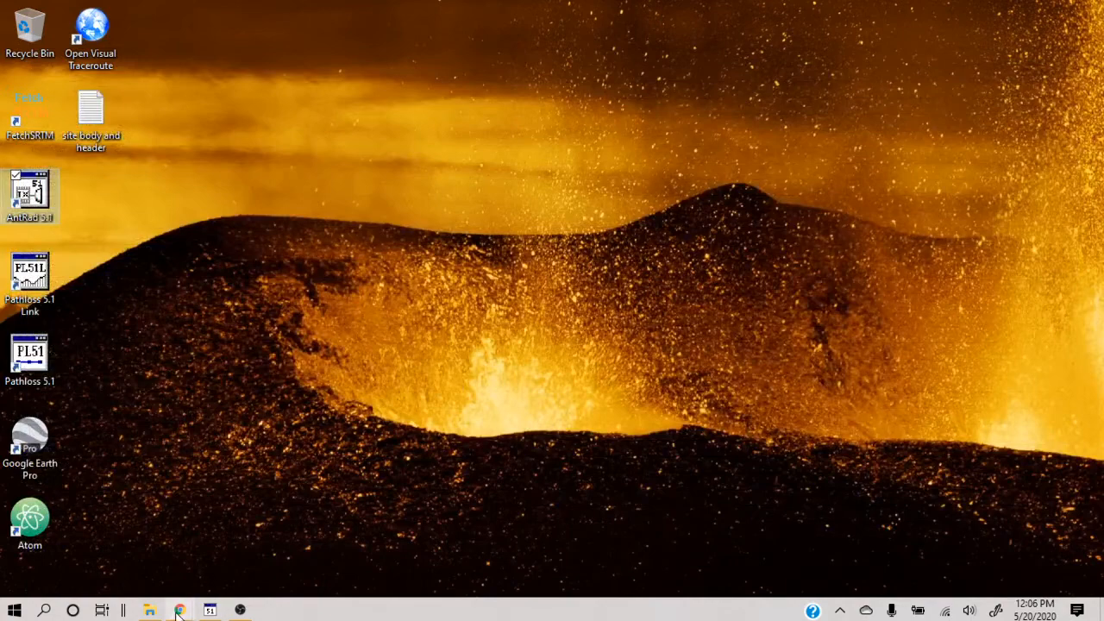
Switch to Chrome to review the paused equipment file video's radio data form, and minimize the browser
mouse_move(179, 612)
left_click(142, 571)
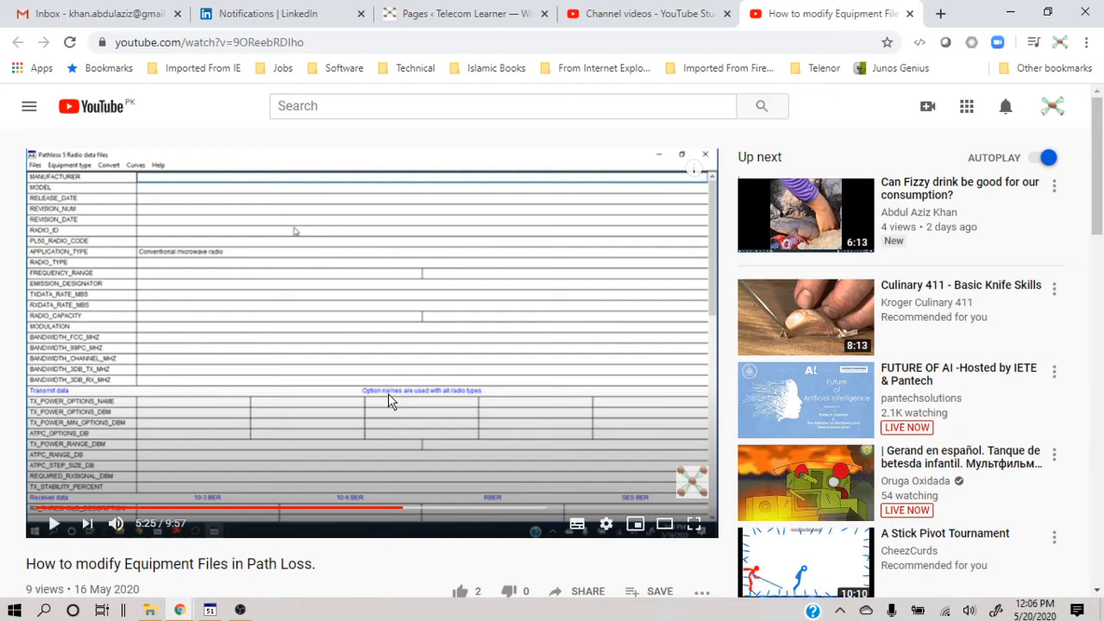
left_click(1010, 12)
Reopen AntRad 5.1, look over the radio data form and its file commands, and close the program
double_click(24, 210)
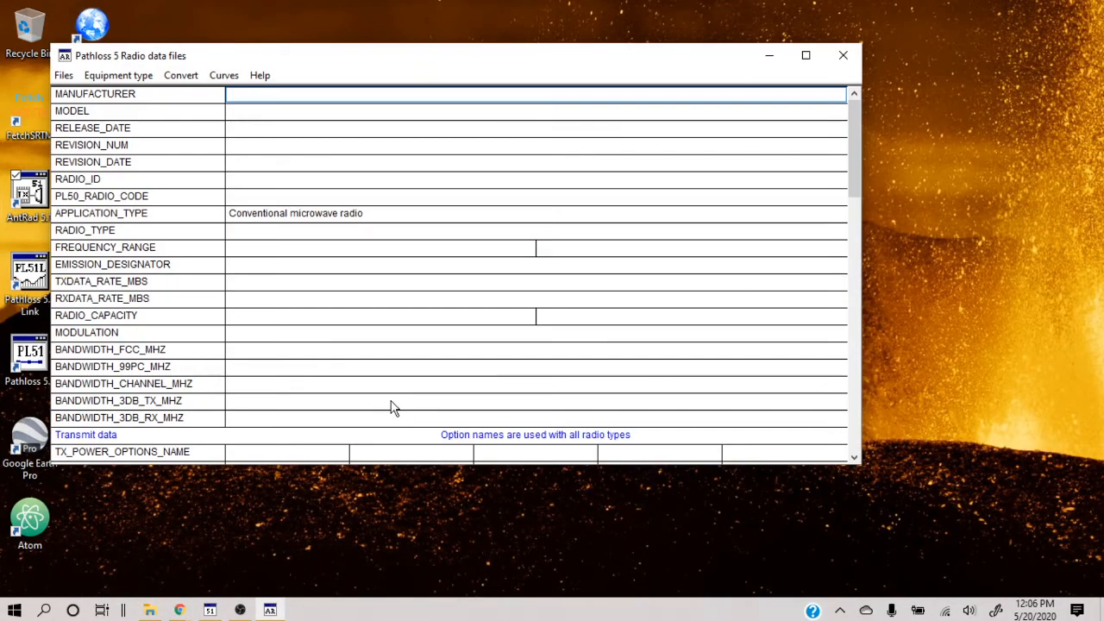
left_click(857, 381)
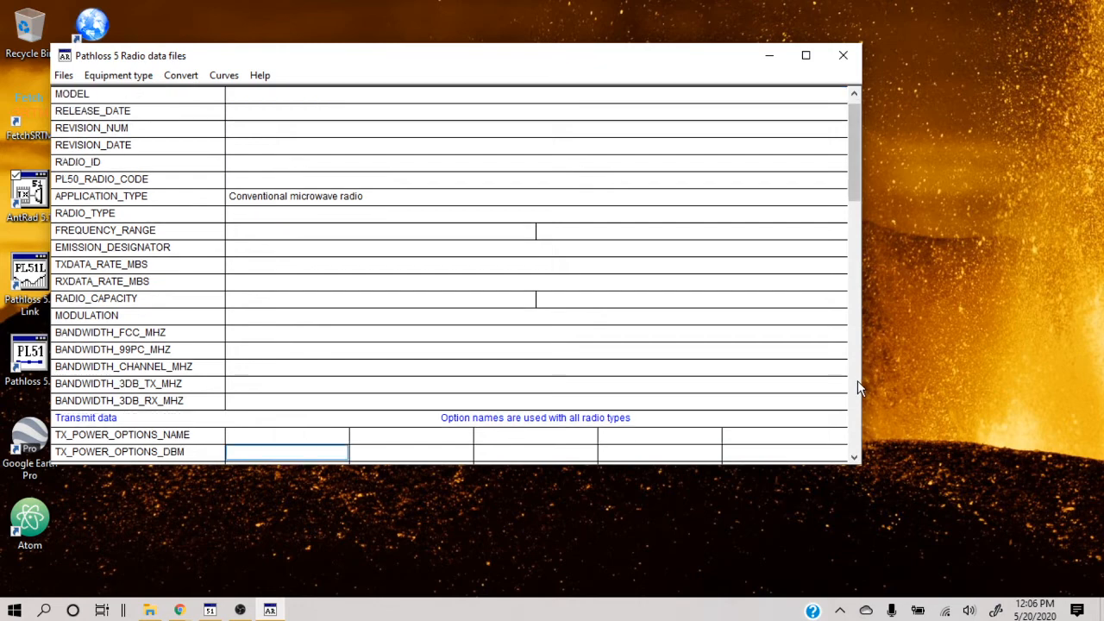
left_click(63, 76)
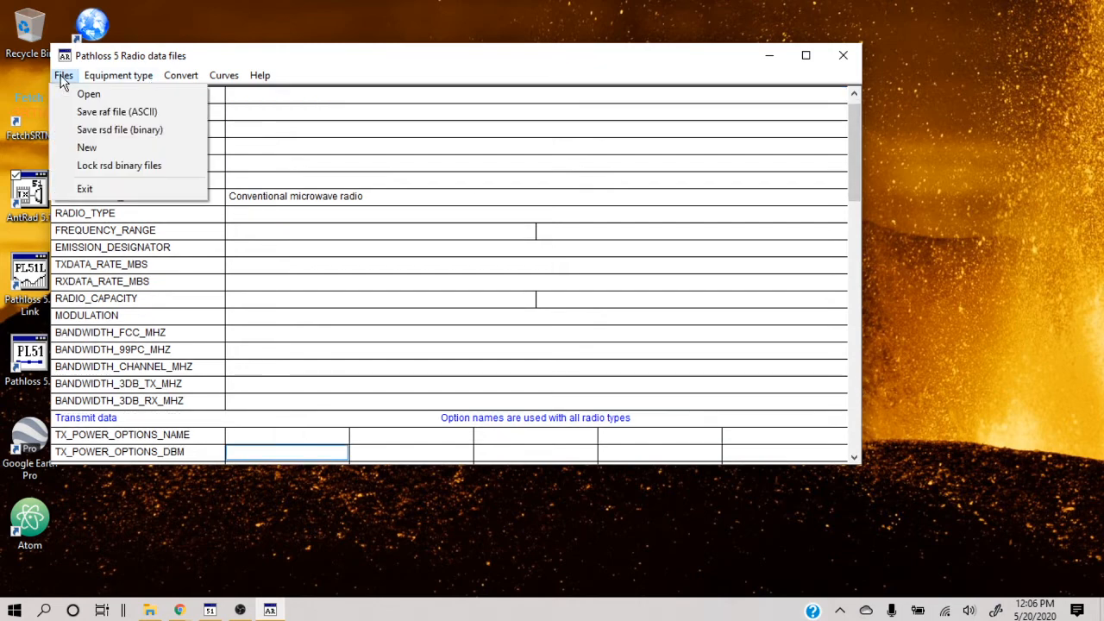
mouse_move(259, 75)
left_click(843, 55)
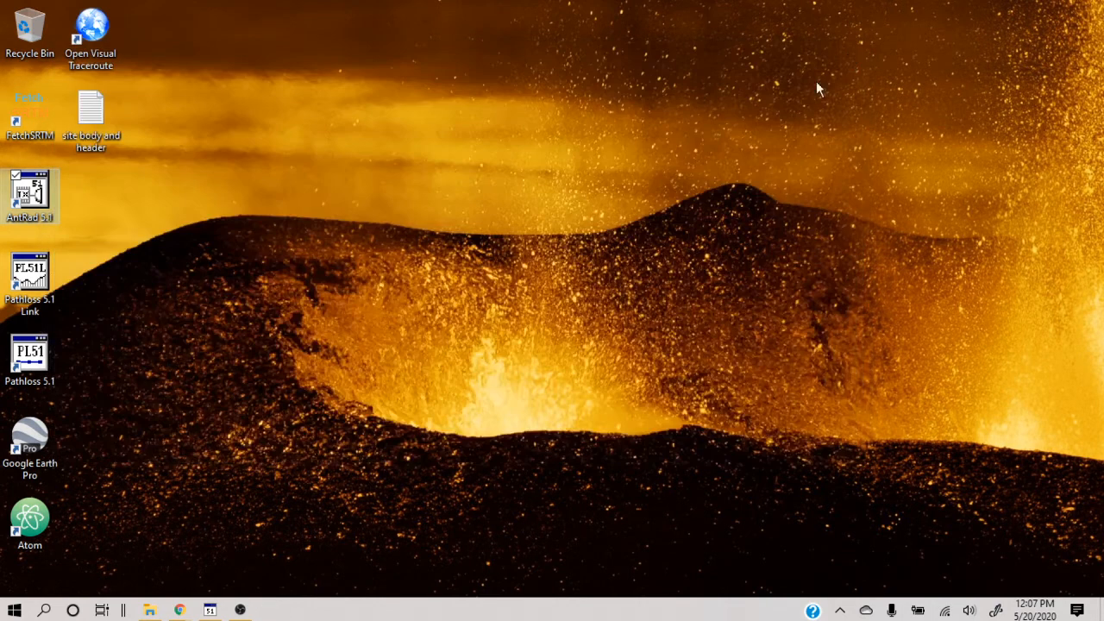
Switch to Pathloss 5 and open the transmission analysis of the saudi9–saudi7 link in a maximized window
left_click(209, 609)
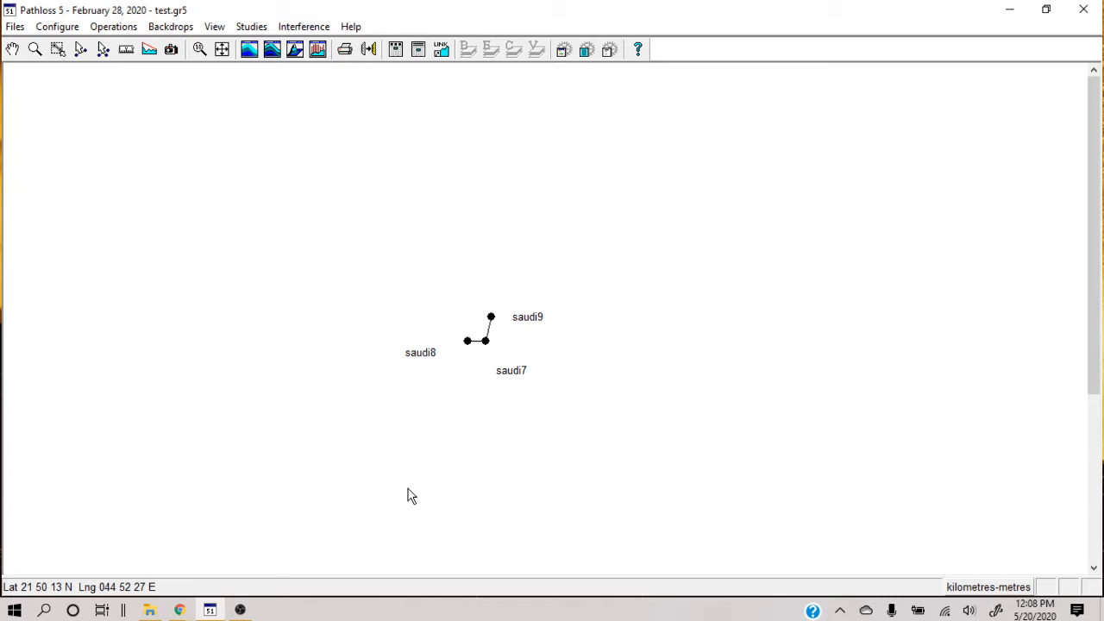
left_click(490, 336)
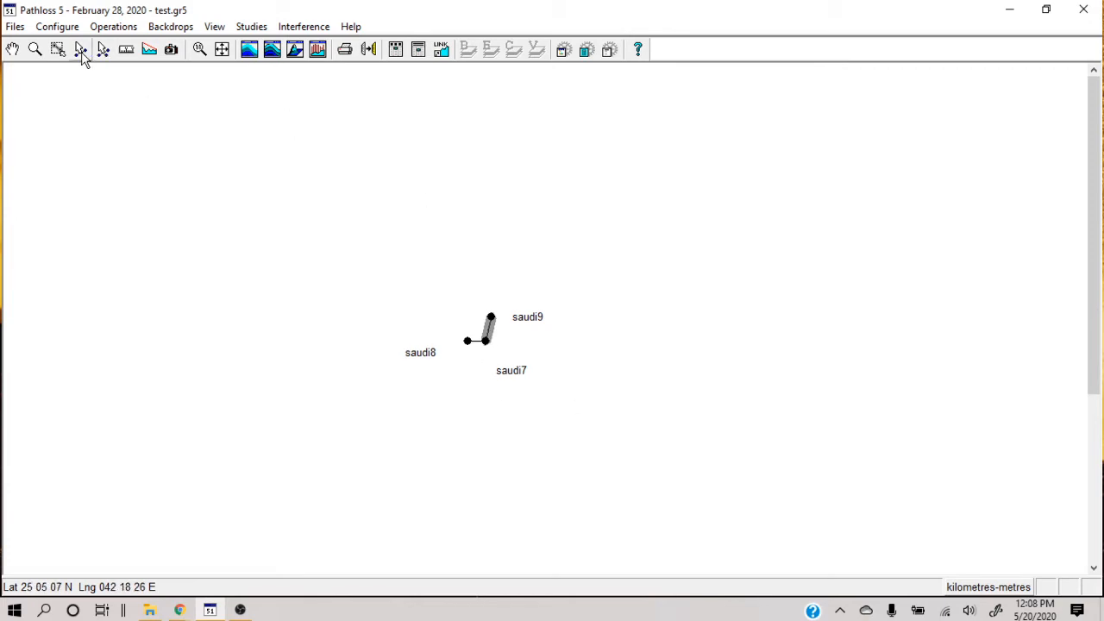
left_click(489, 332)
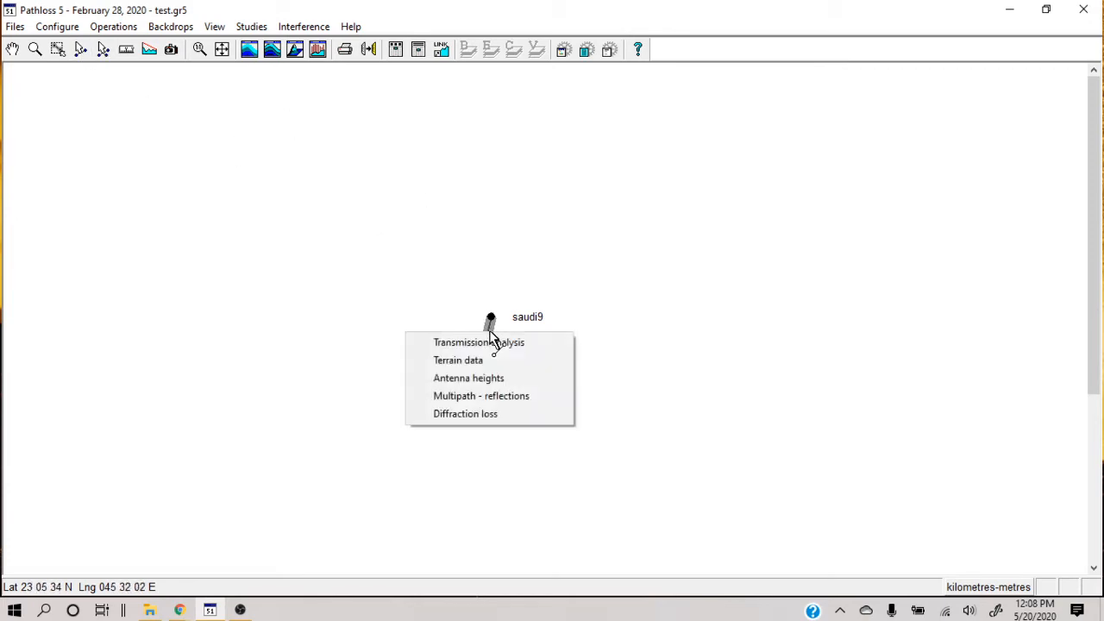
left_click(490, 343)
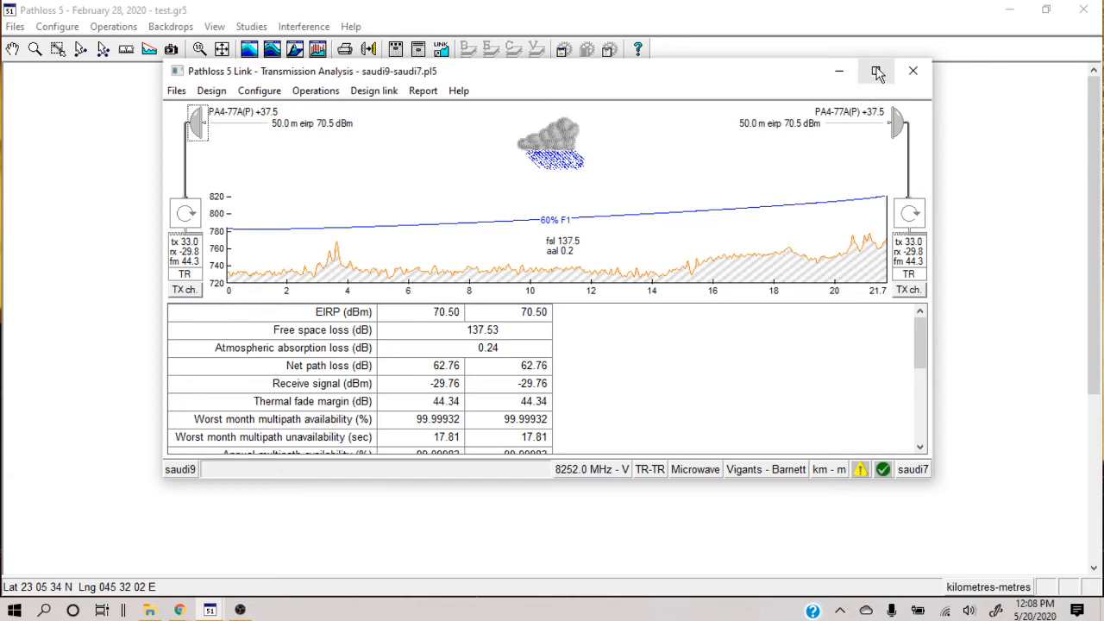
left_click(877, 73)
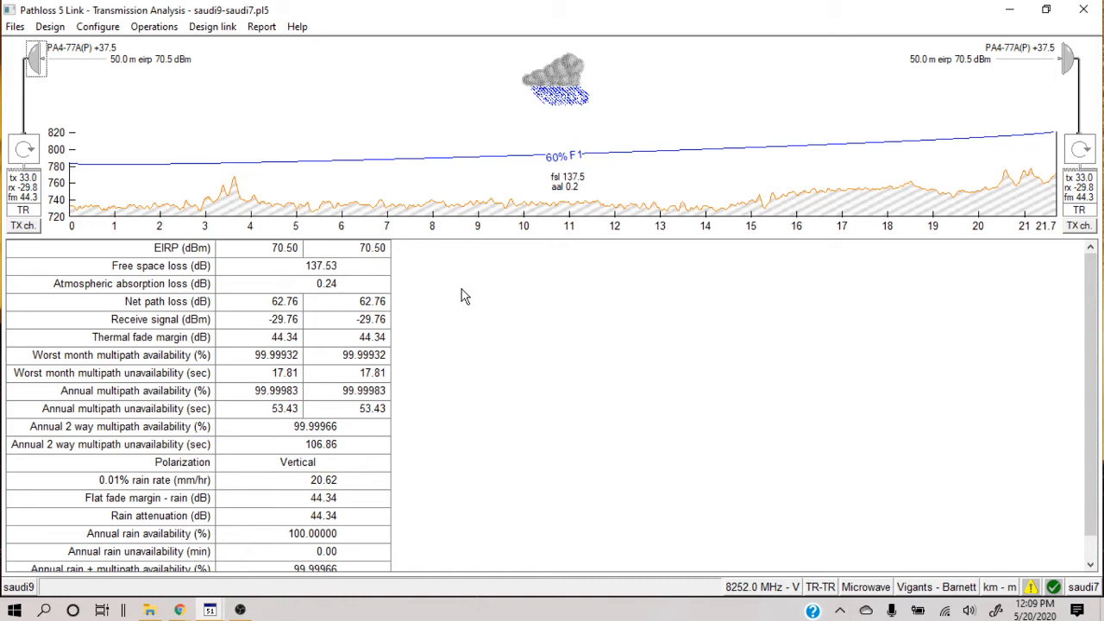
Try to assign the adaptive modulation radio file 3ks8g_155_64q-am from the radio index to both sites of the link
left_click(35, 178)
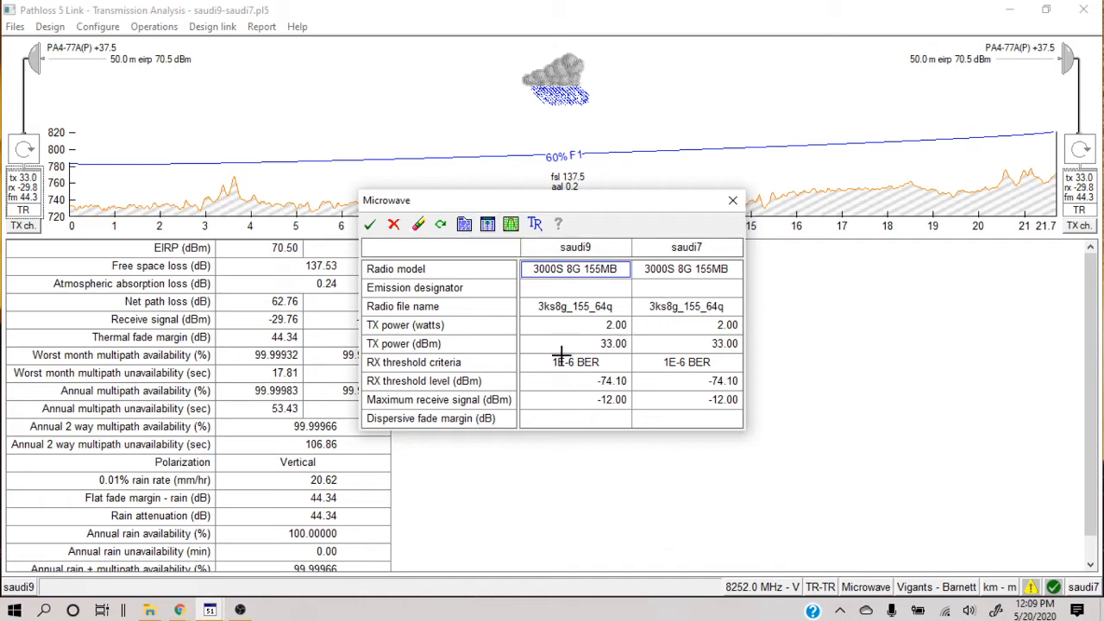
left_click(487, 226)
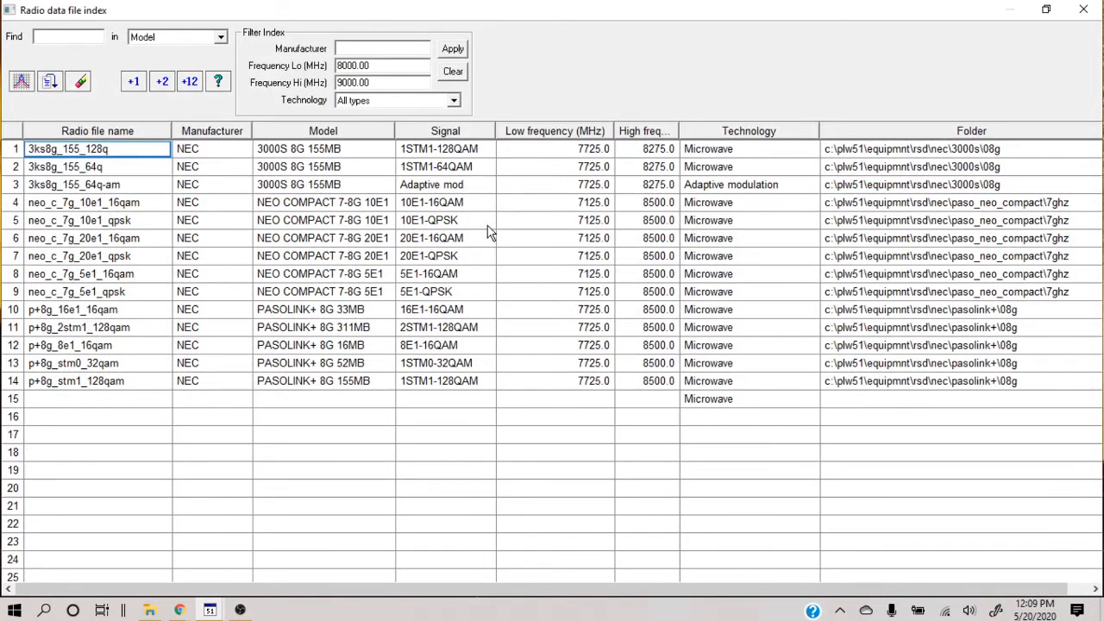
left_click(145, 169)
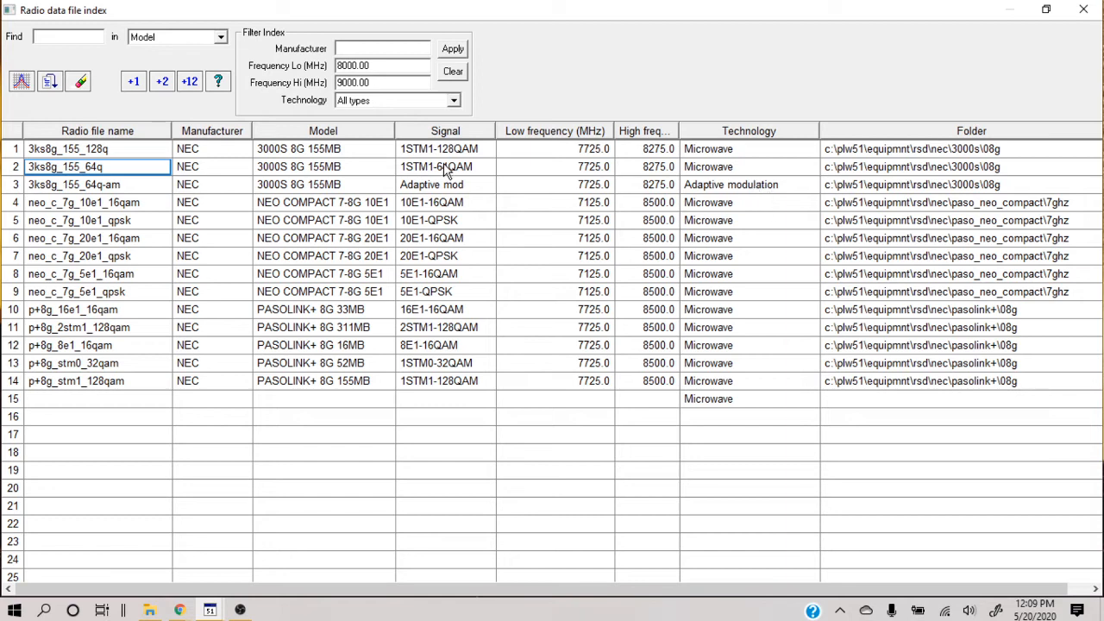
left_click(110, 187)
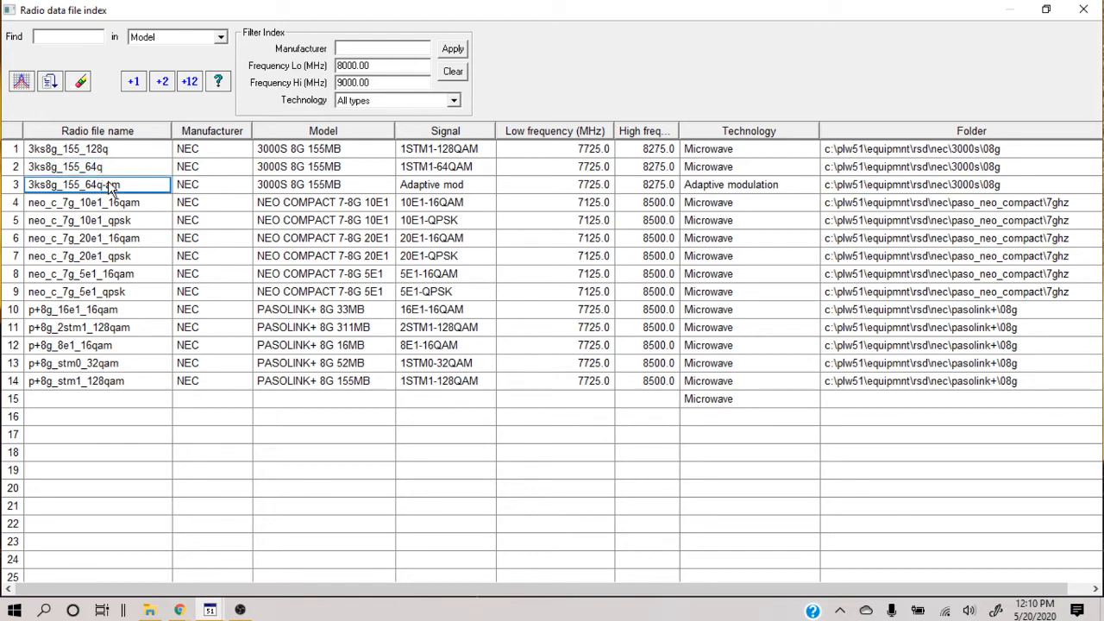
left_click(190, 84)
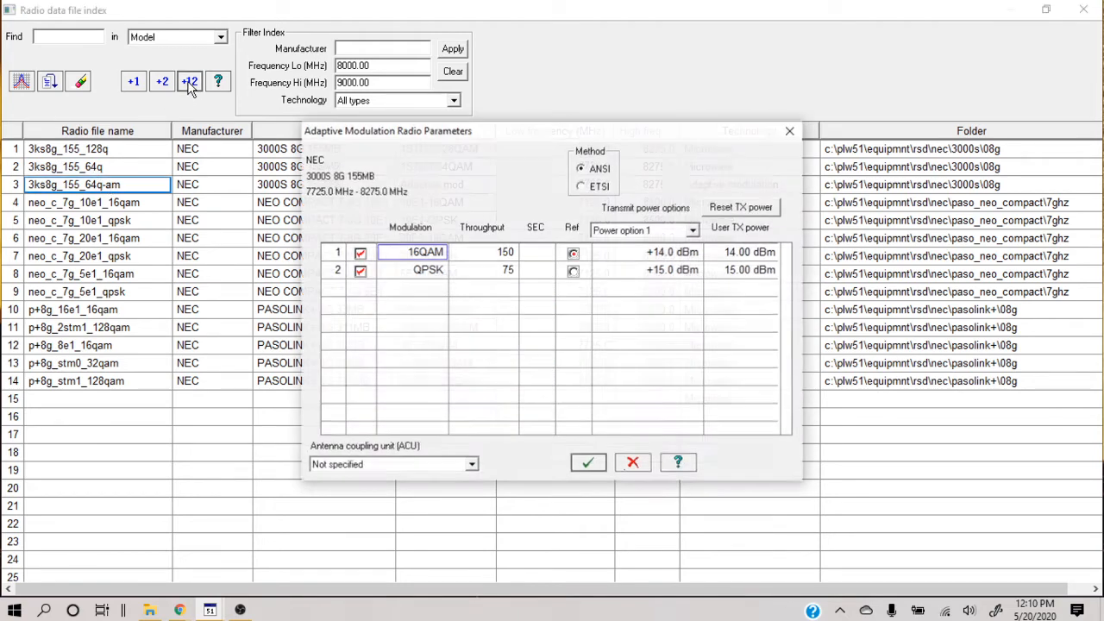
left_click(594, 463)
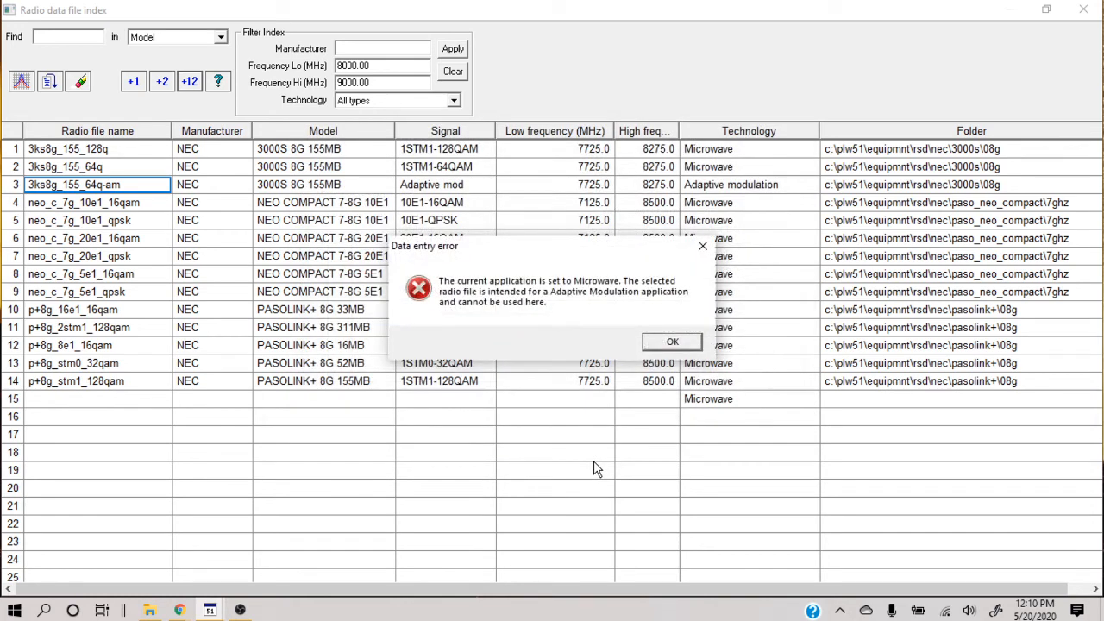
left_click(660, 347)
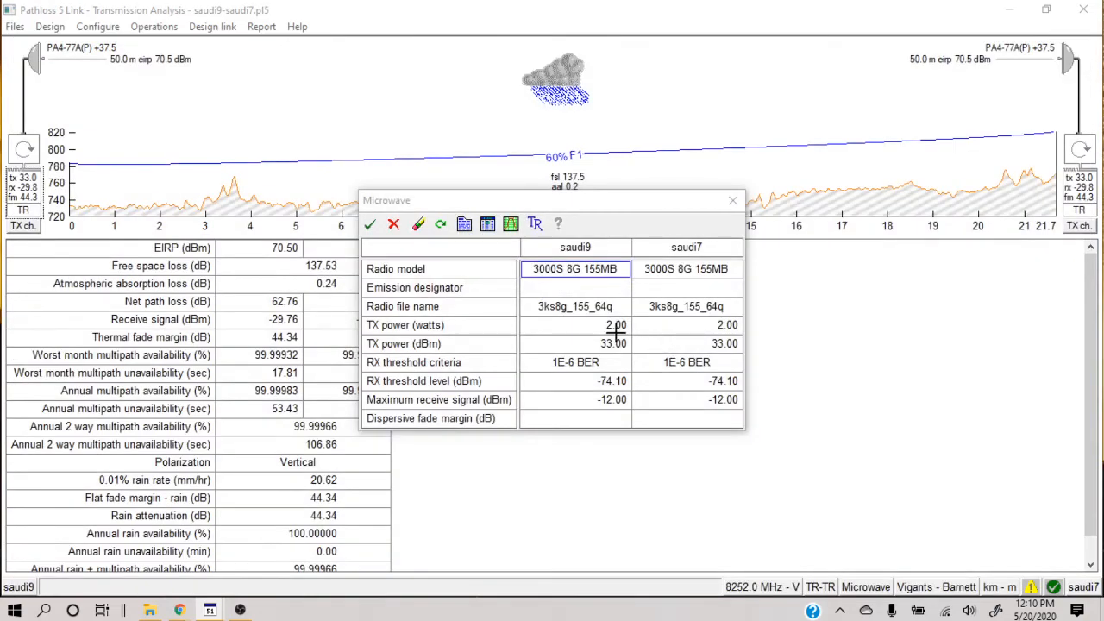
Dismiss the radio data dialog and set the link's application type to Adaptive modulation in the calculation options
left_click(395, 225)
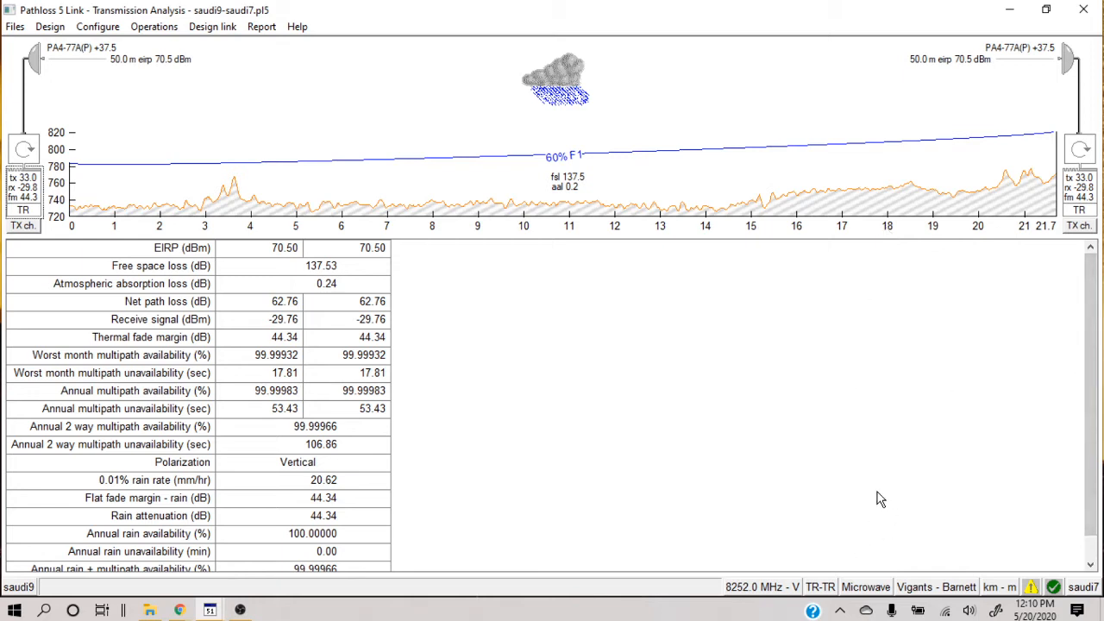
left_click(861, 593)
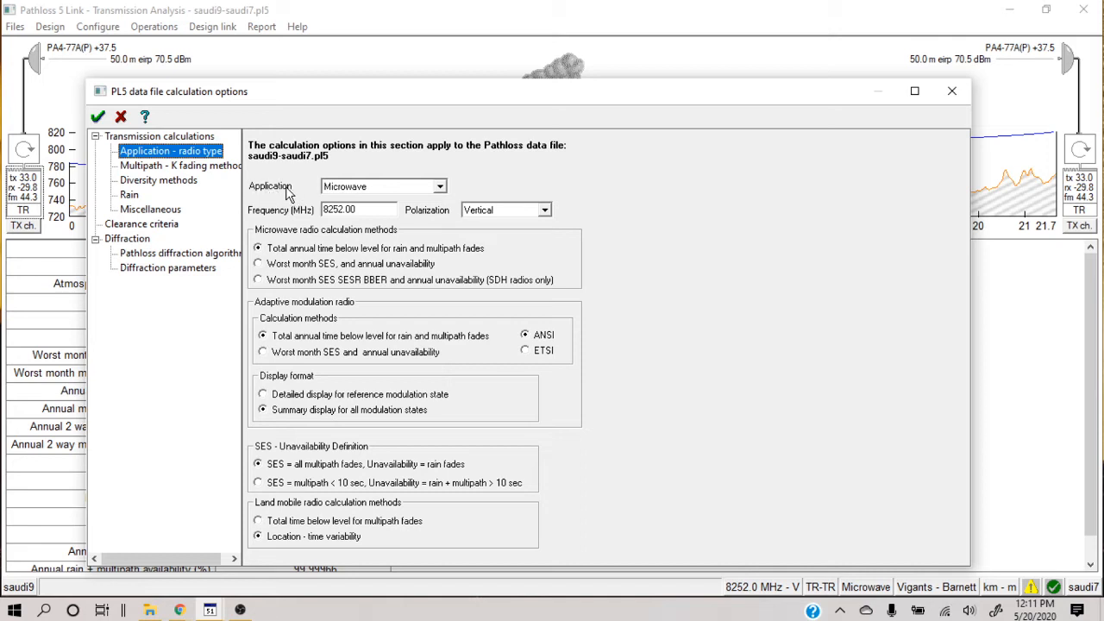
left_click(384, 186)
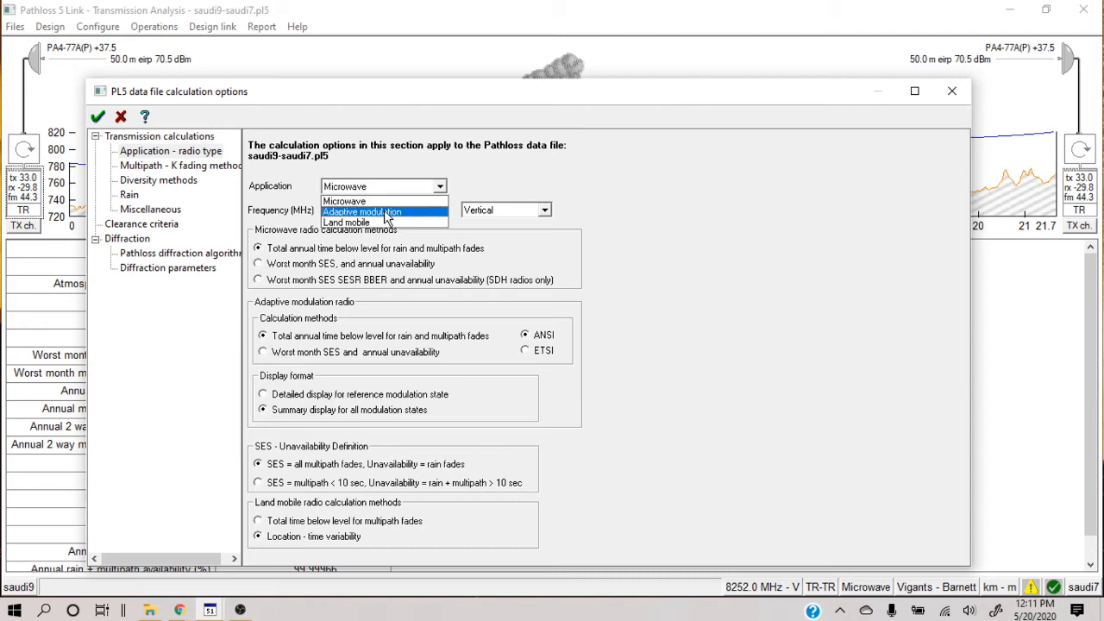
left_click(386, 212)
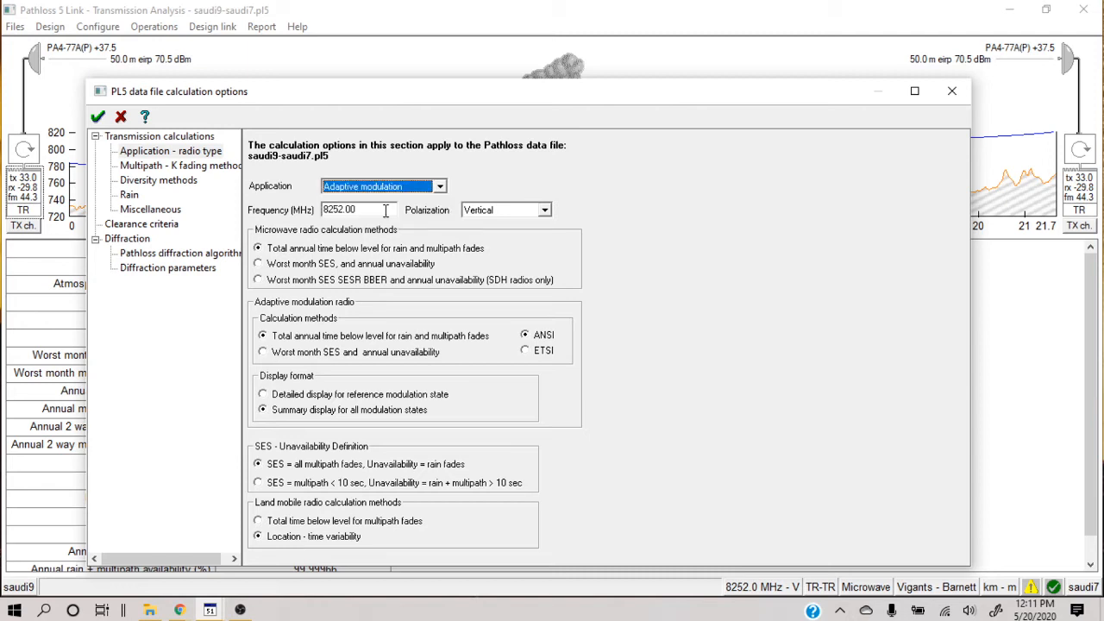
left_click(99, 117)
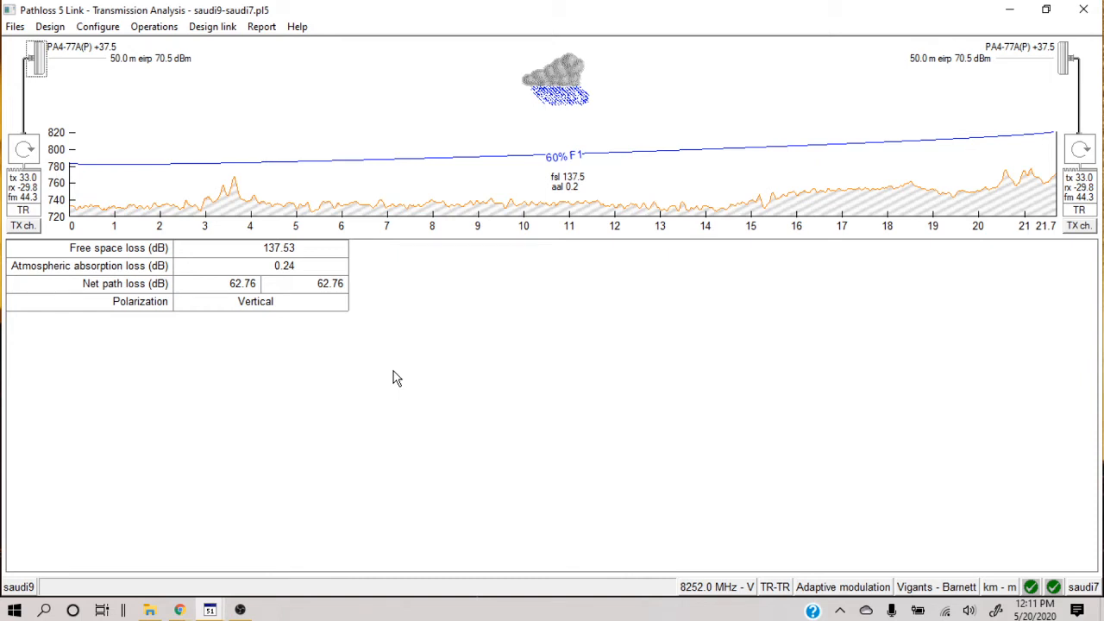
Select the adaptive modulation radio file 3ks8g_155_64q-am from the radio index for both sites
left_click(26, 197)
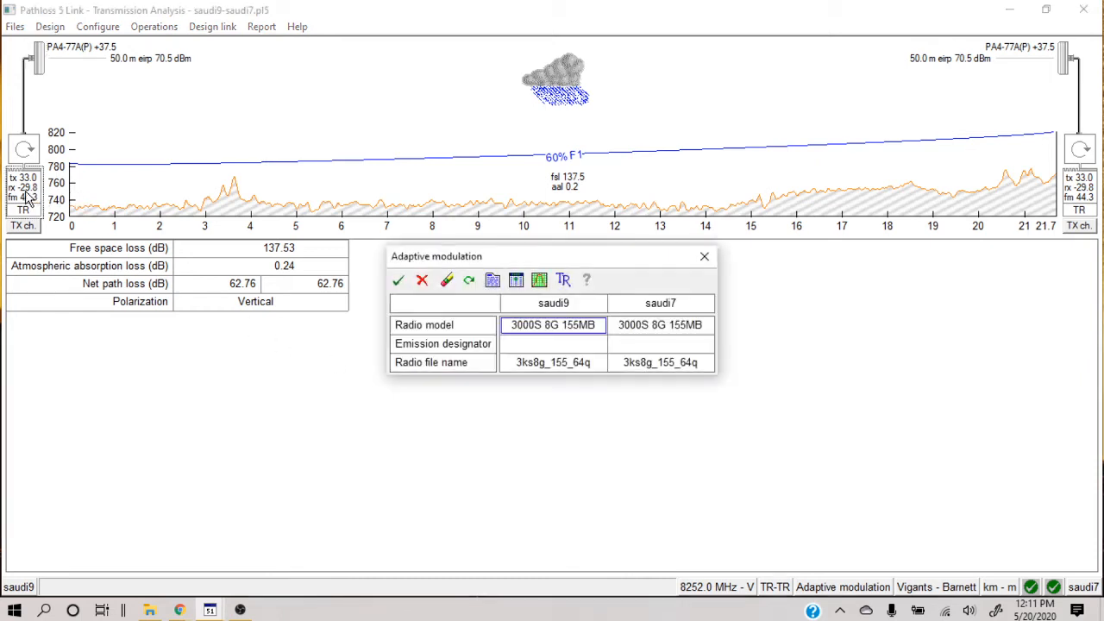
left_click(516, 284)
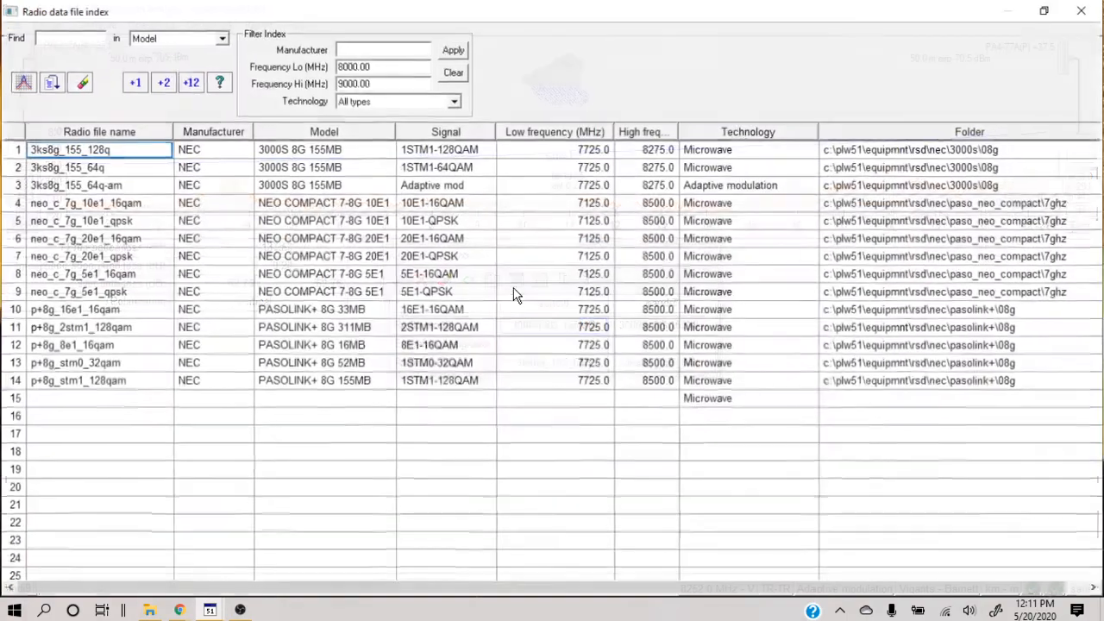
left_click(104, 186)
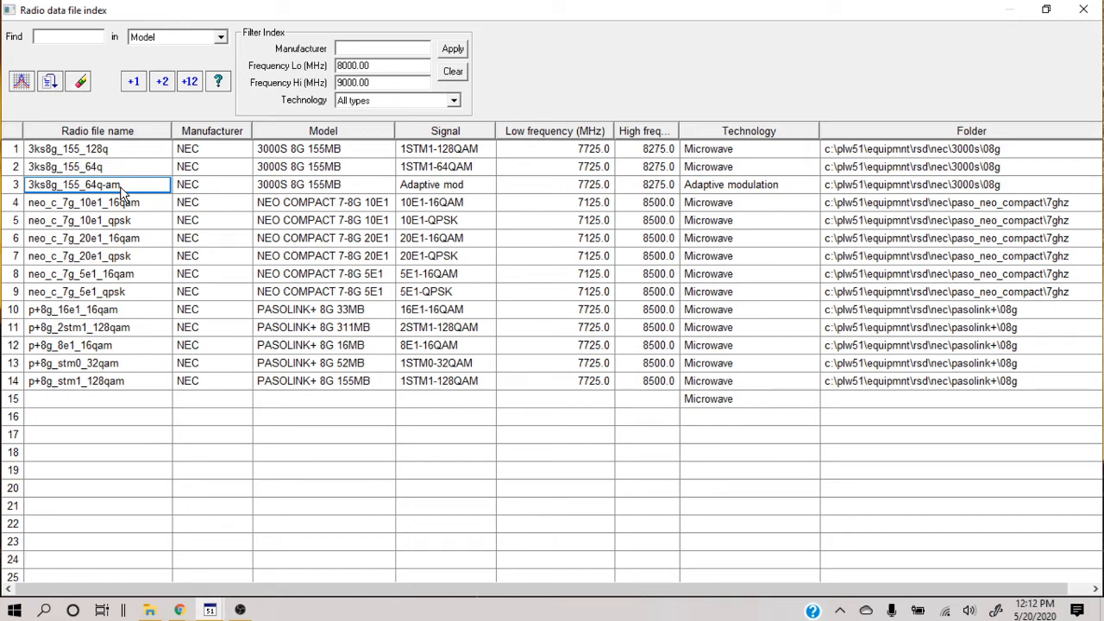
left_click(192, 89)
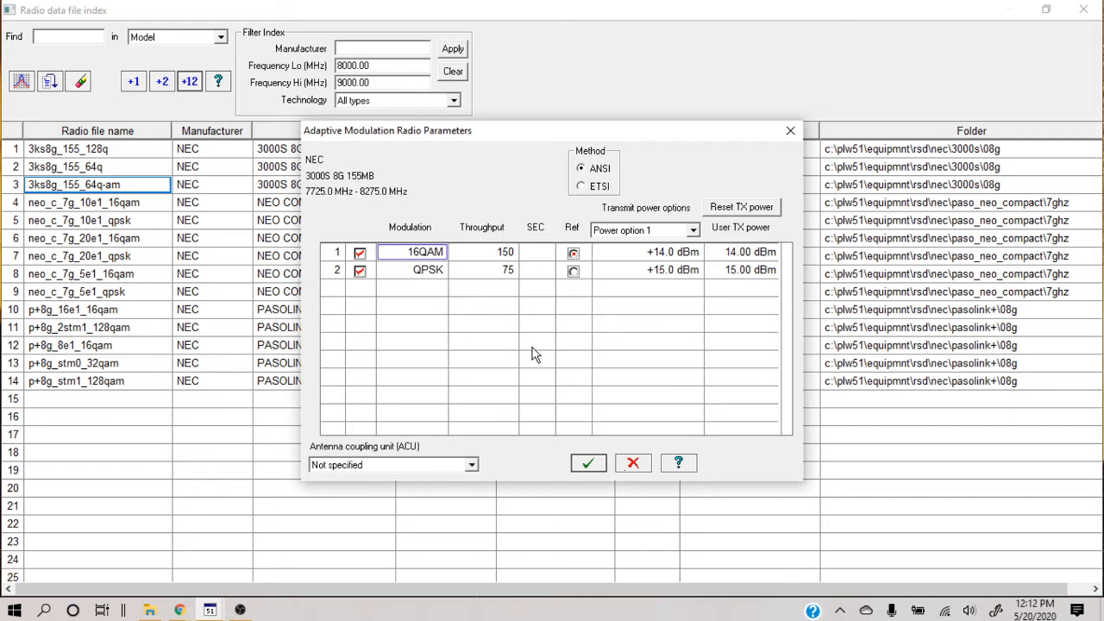
Use 16QAM as the reference modulation with Power option 1, and accept the adaptive radio parameters for the link
left_click(574, 272)
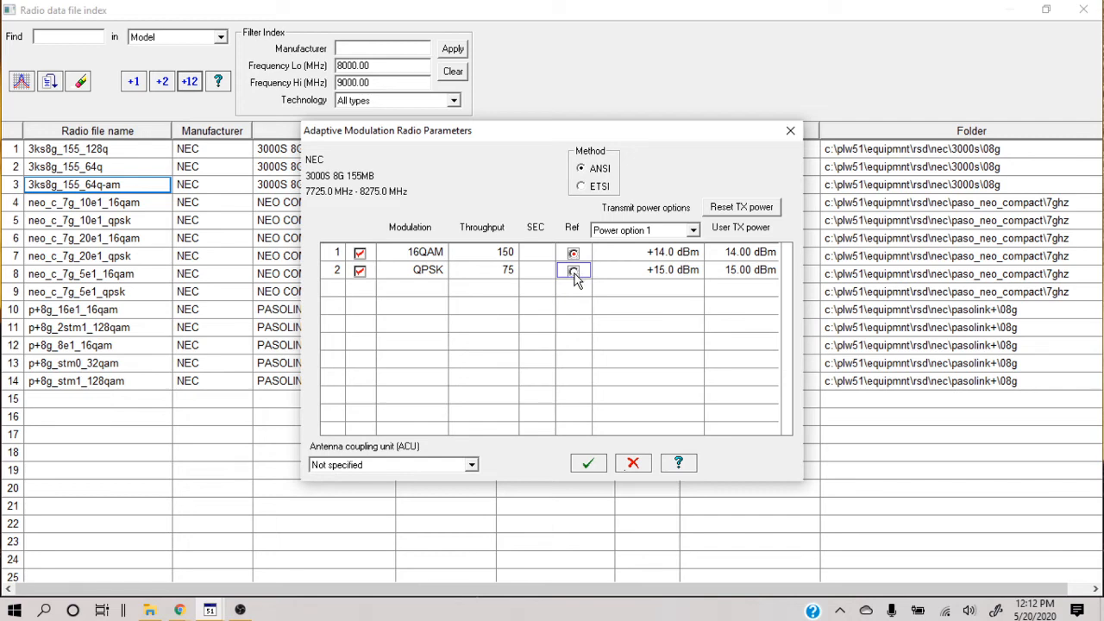
left_click(575, 255)
left_click(692, 230)
left_click(694, 239)
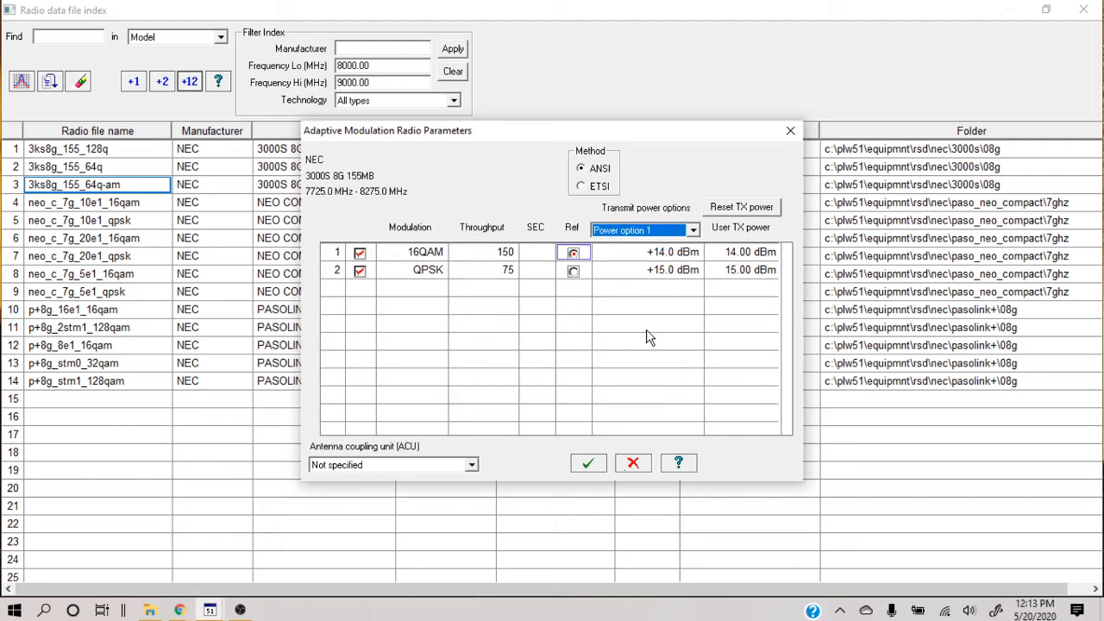
left_click(591, 470)
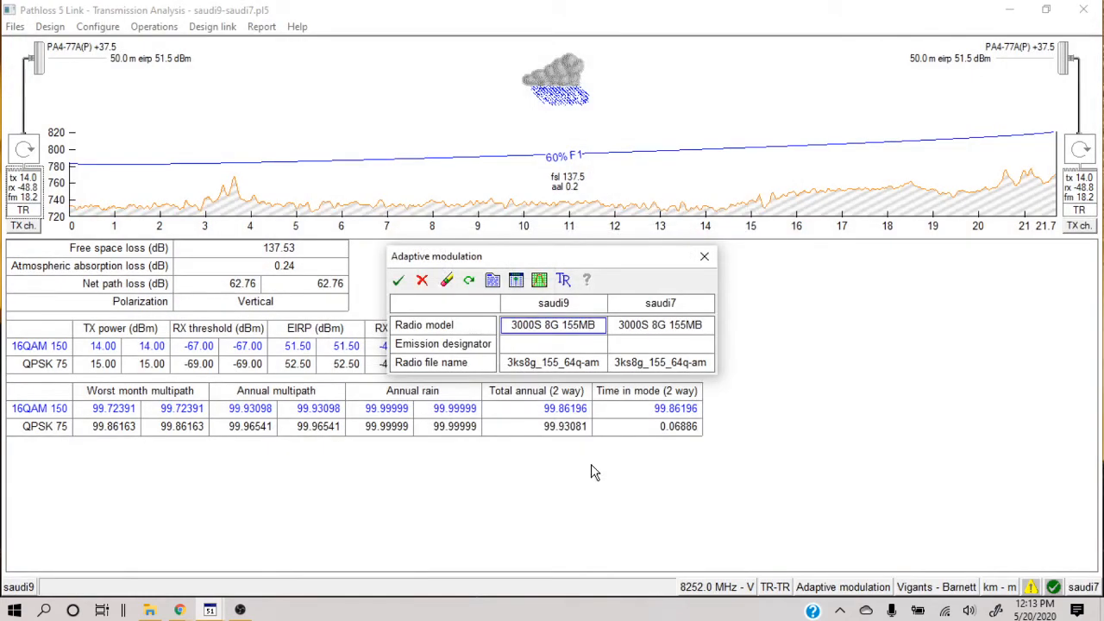
left_click(399, 281)
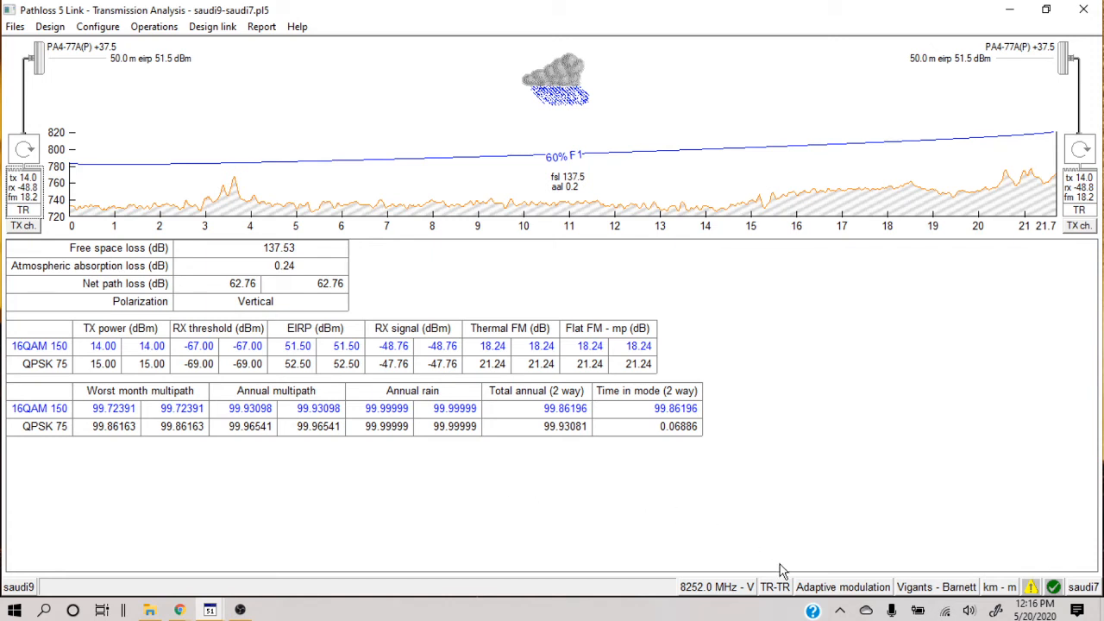
Try to assign the microwave radio file 3ks8g_155_64q to both sites while the application type is Adaptive modulation
left_click(833, 589)
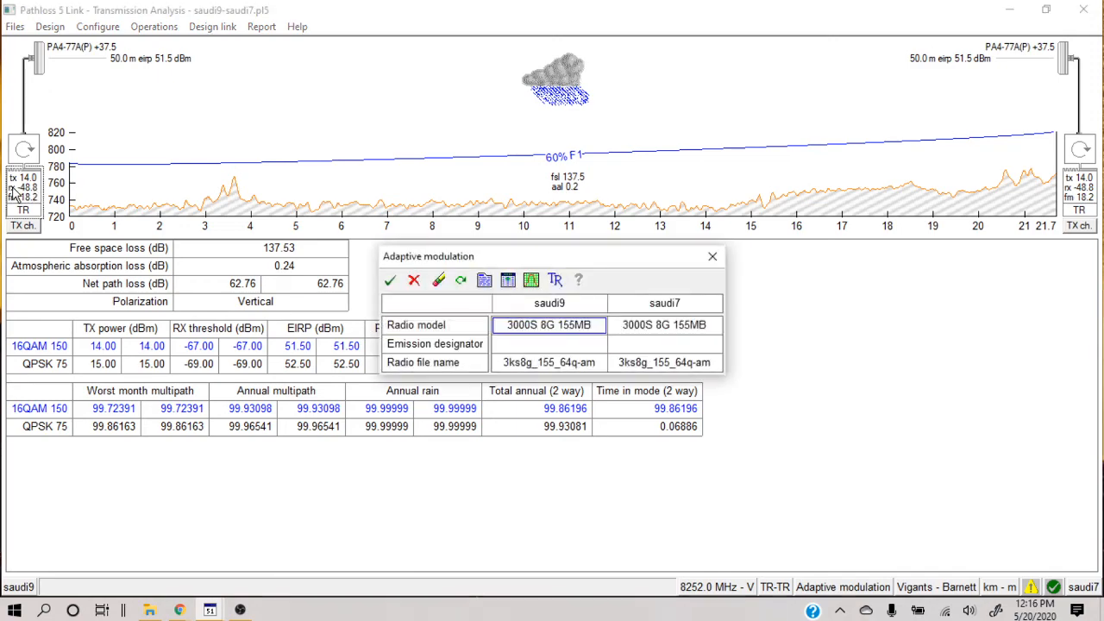
left_click(509, 284)
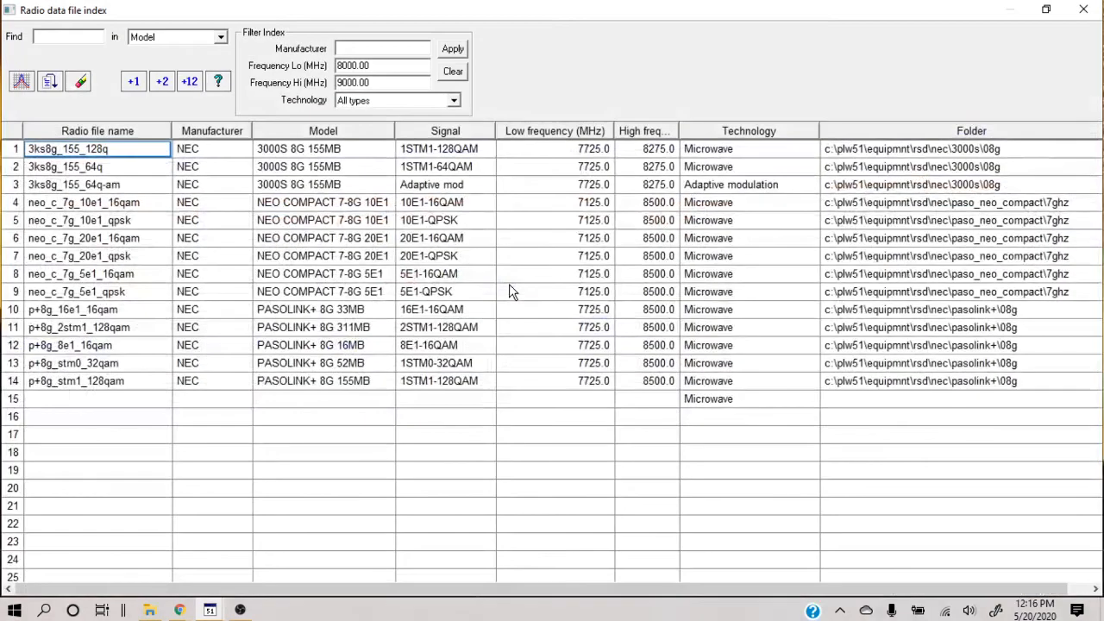
left_click(119, 169)
left_click(191, 84)
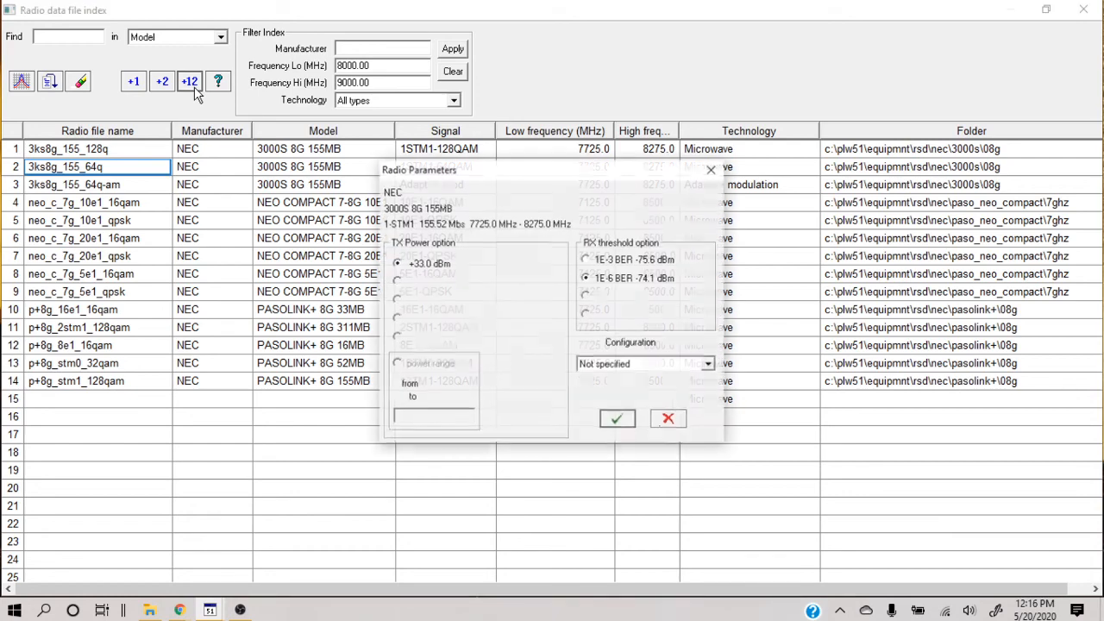
left_click(628, 427)
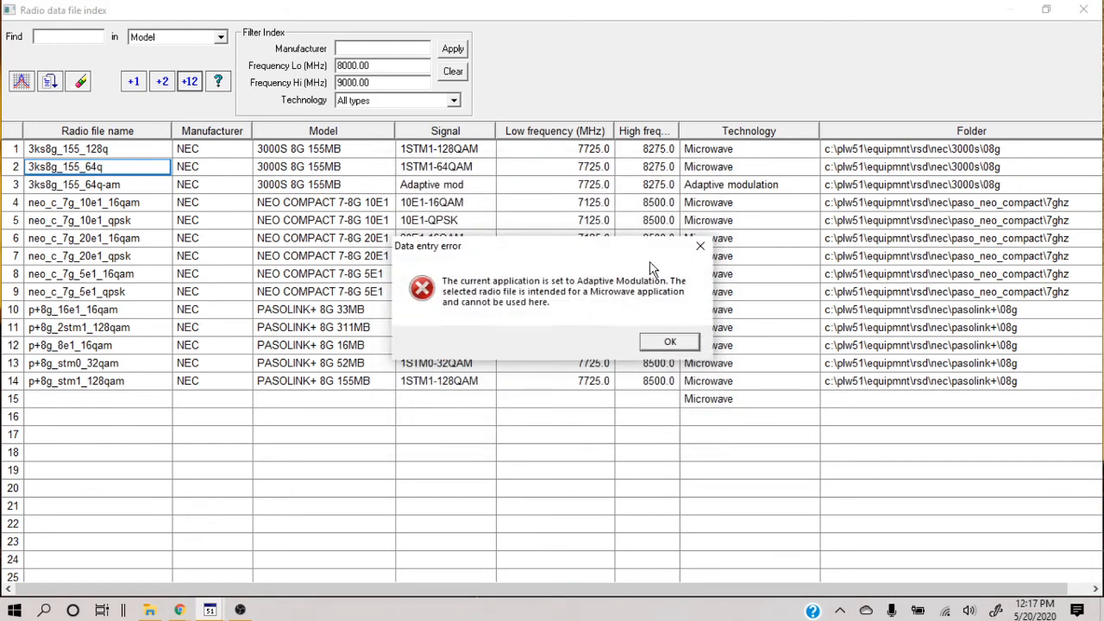
left_click(670, 344)
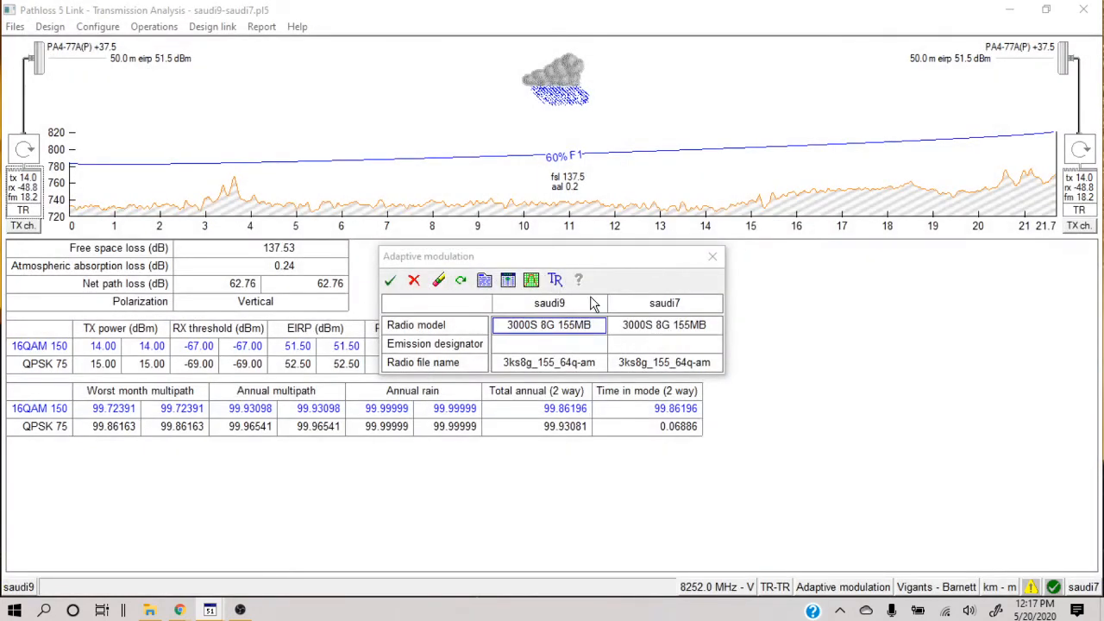
left_click(391, 281)
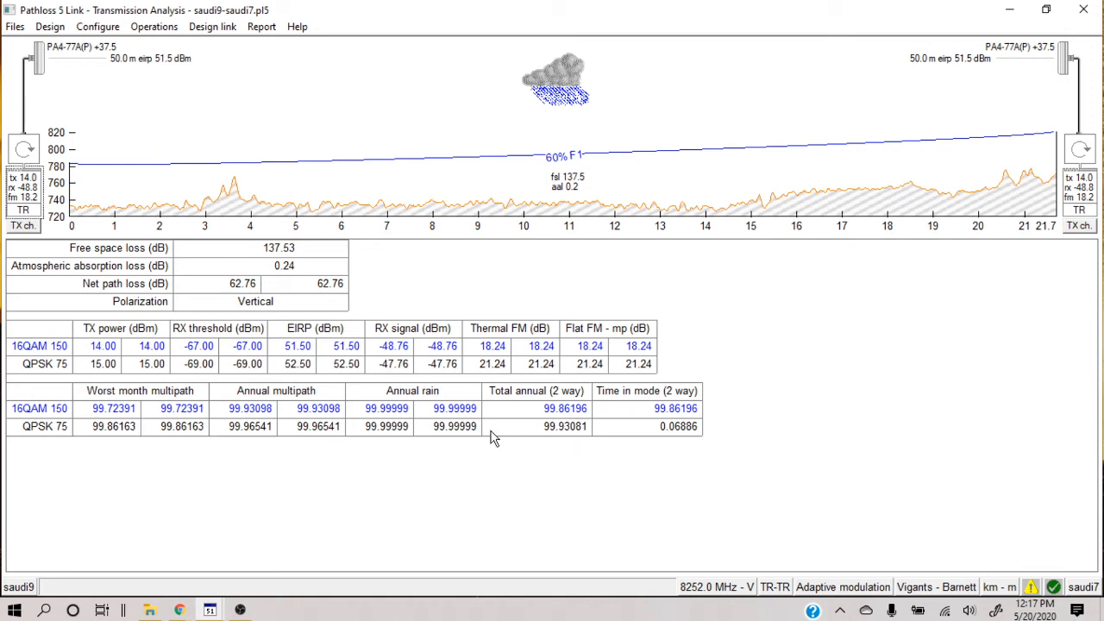
Set the link's application type to Microwave, and review the sites' radio data and the transmission results
left_click(843, 587)
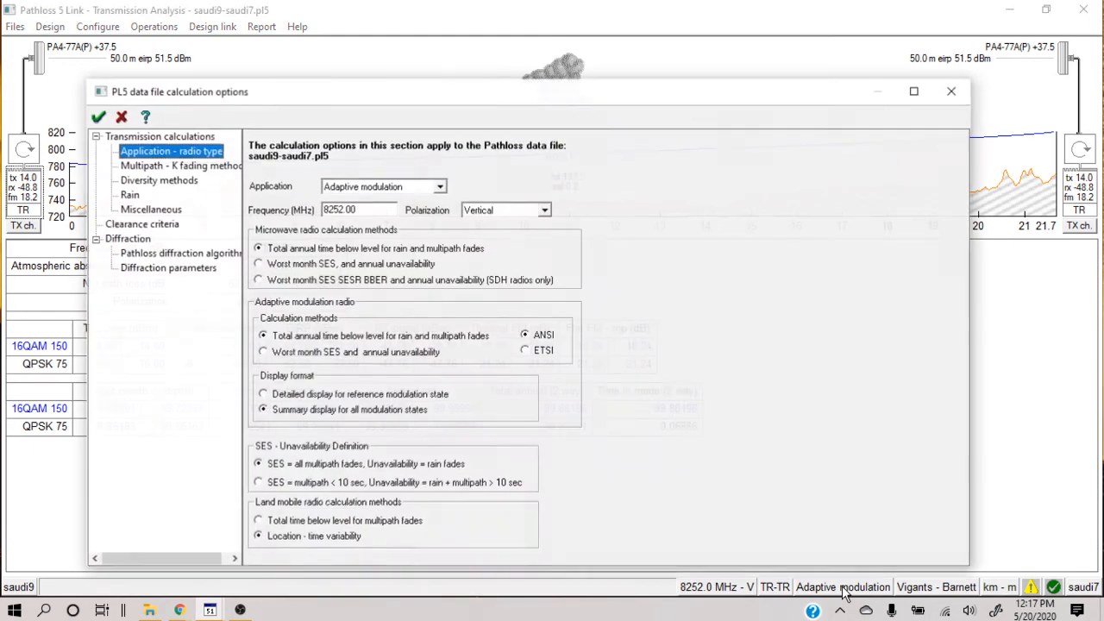
left_click(439, 187)
left_click(417, 201)
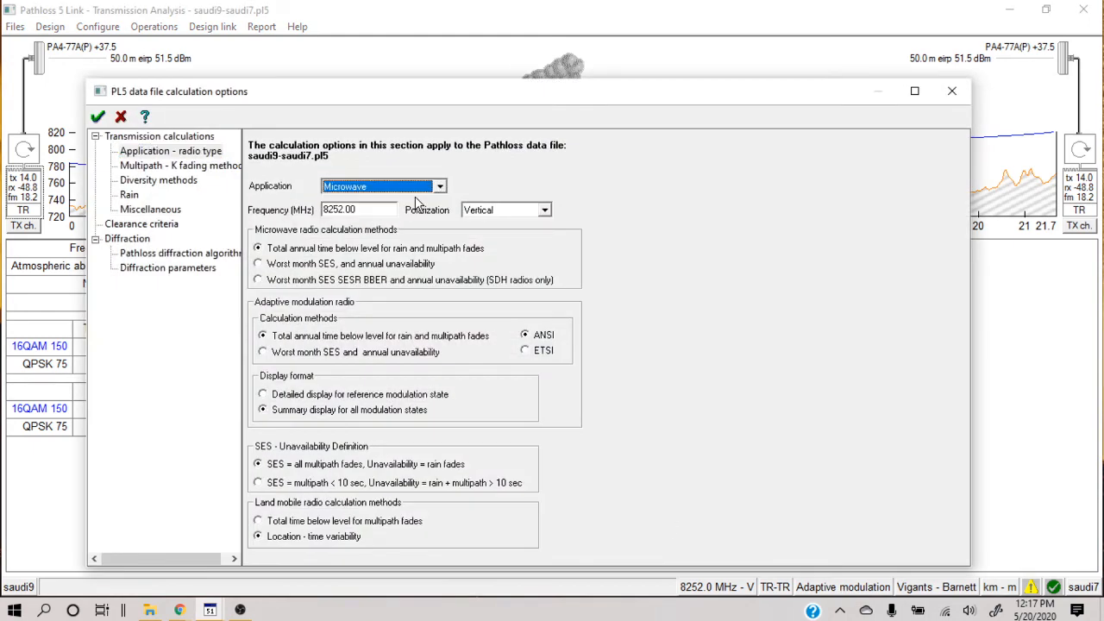
left_click(97, 118)
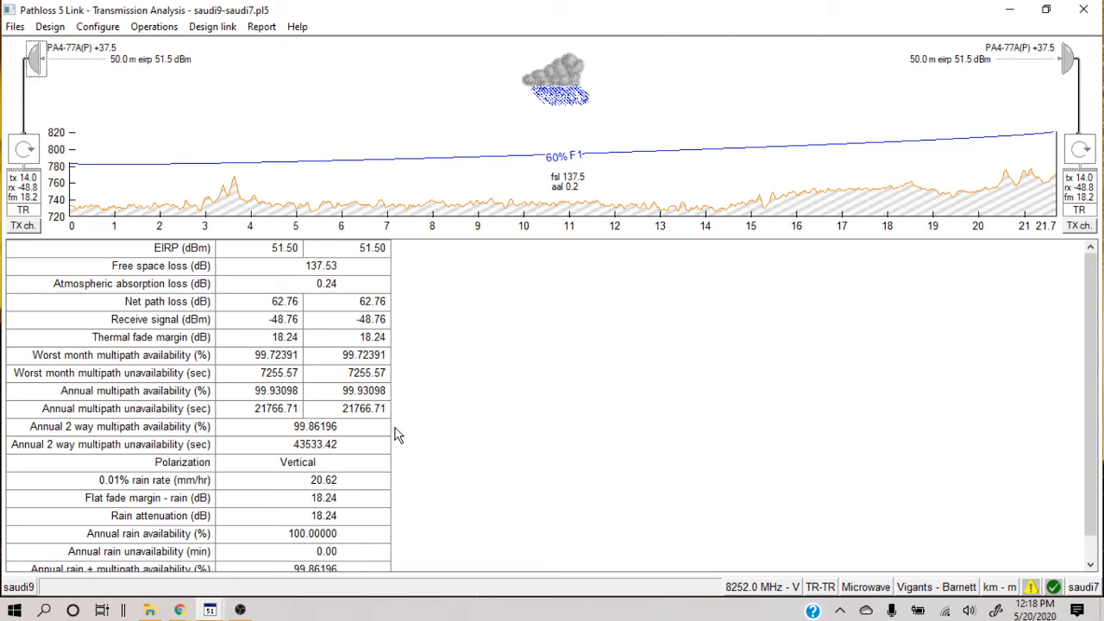
left_click(17, 195)
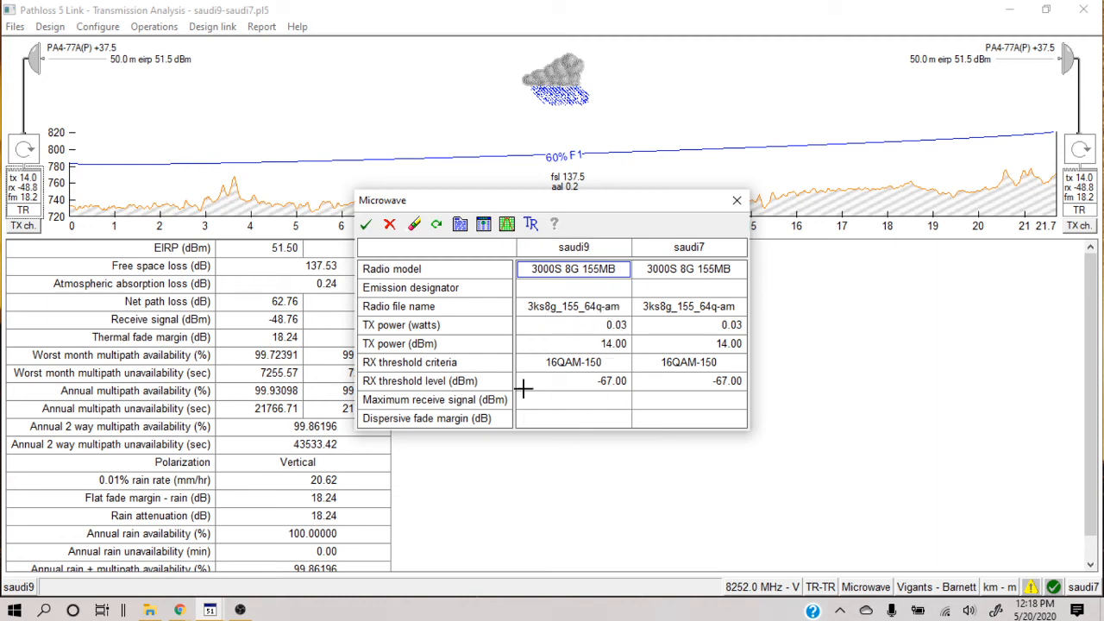
left_click(365, 226)
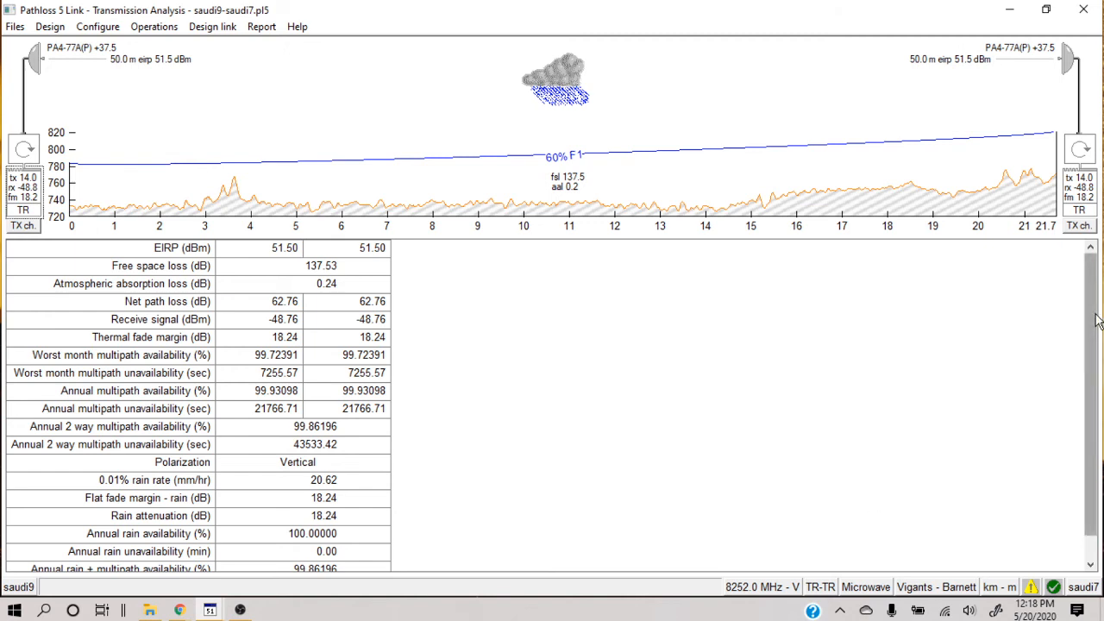
left_click_drag(1097, 321, 1097, 352)
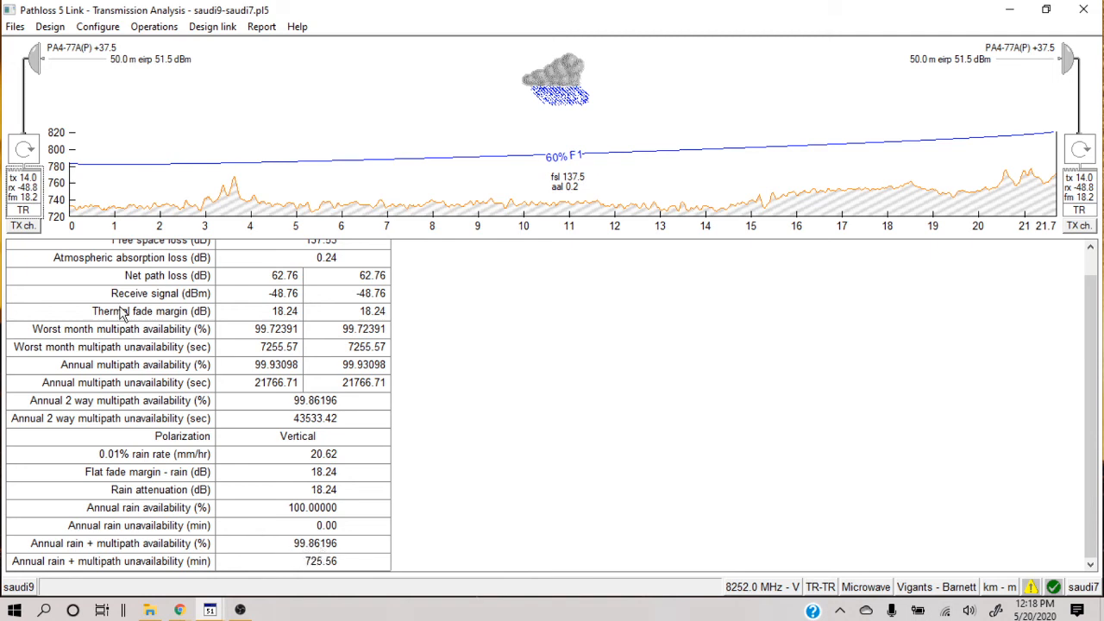
Assign the microwave radio file 3ks8g_155_64q to both sites with +33.0 dBm power and the 1E-6 BER threshold, and review the results
left_click(30, 195)
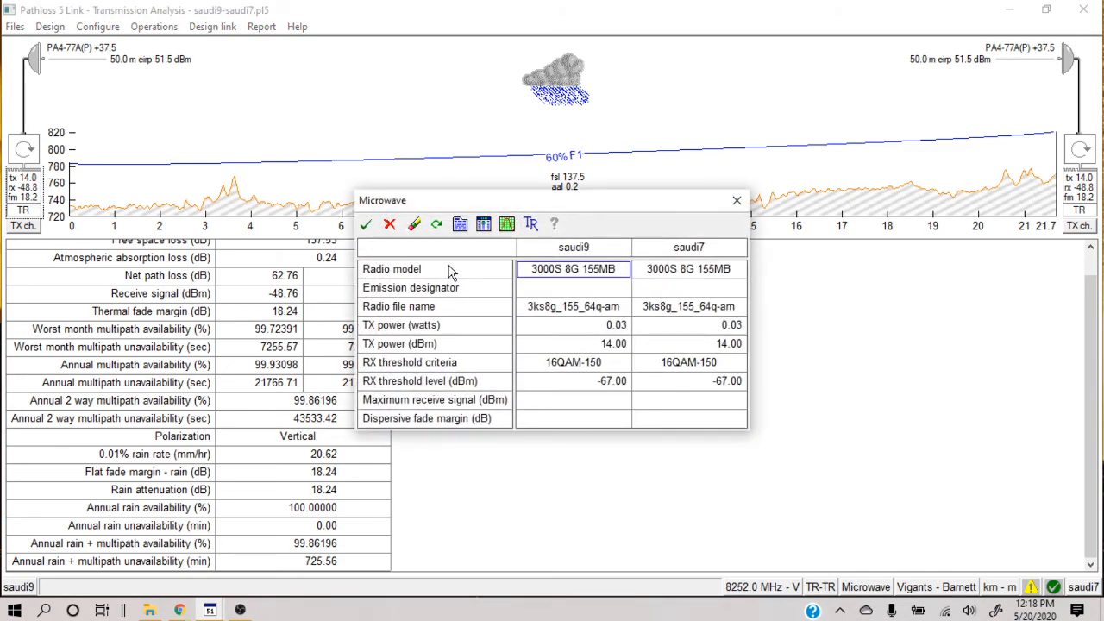
left_click(483, 225)
left_click(130, 169)
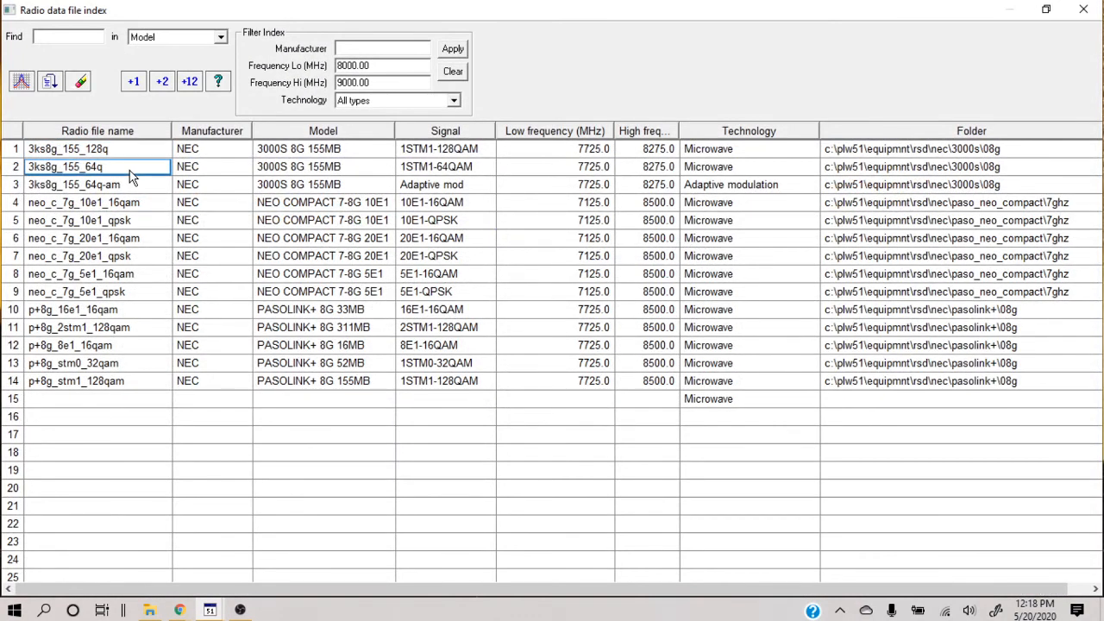
left_click(188, 86)
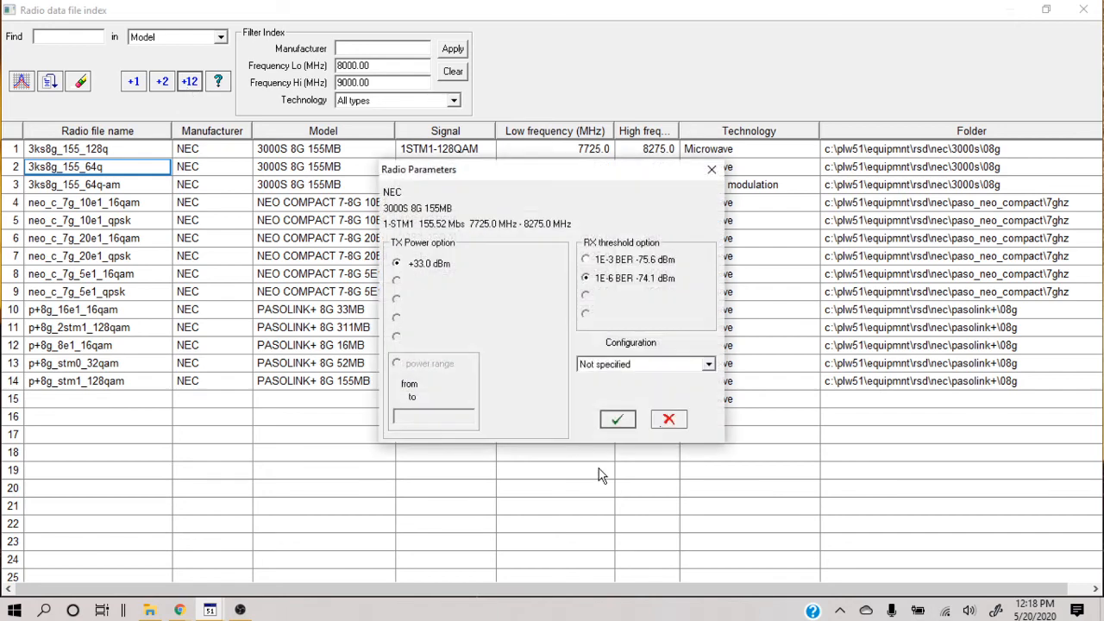
left_click(615, 419)
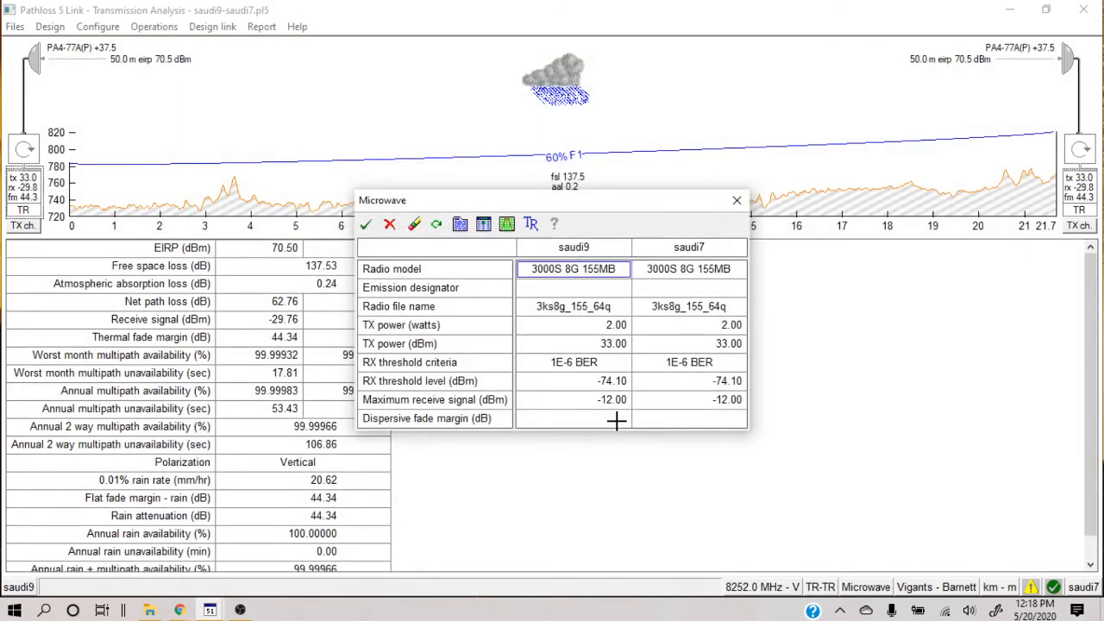
left_click(366, 224)
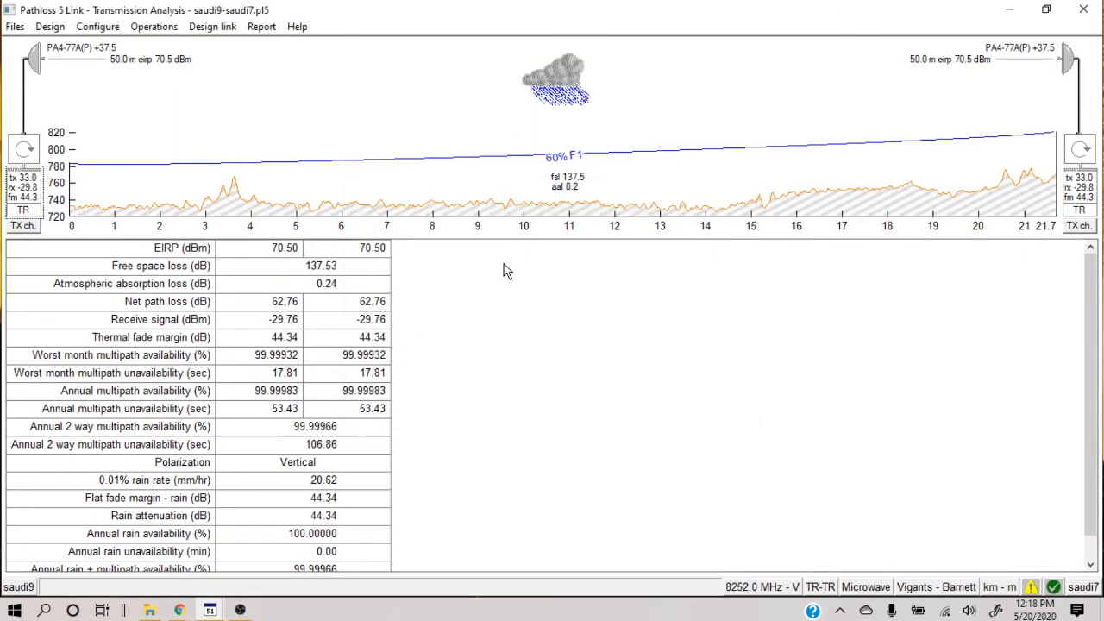
left_click_drag(1088, 347, 1098, 414)
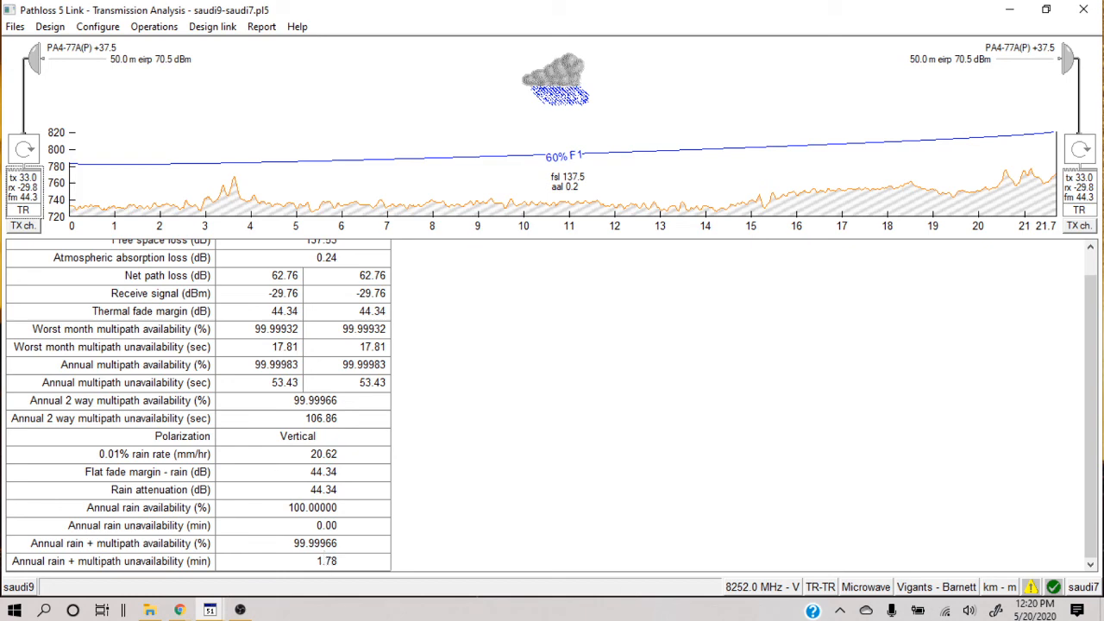
Check the application type choices in the calculation options and keep Microwave
left_click(869, 590)
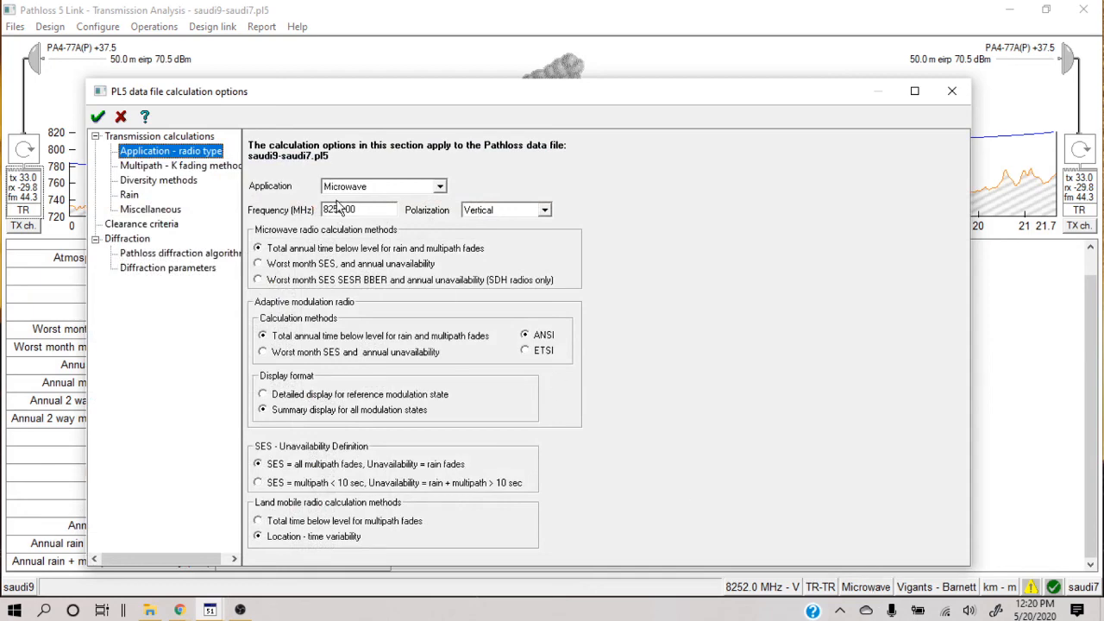
left_click(440, 192)
left_click(440, 192)
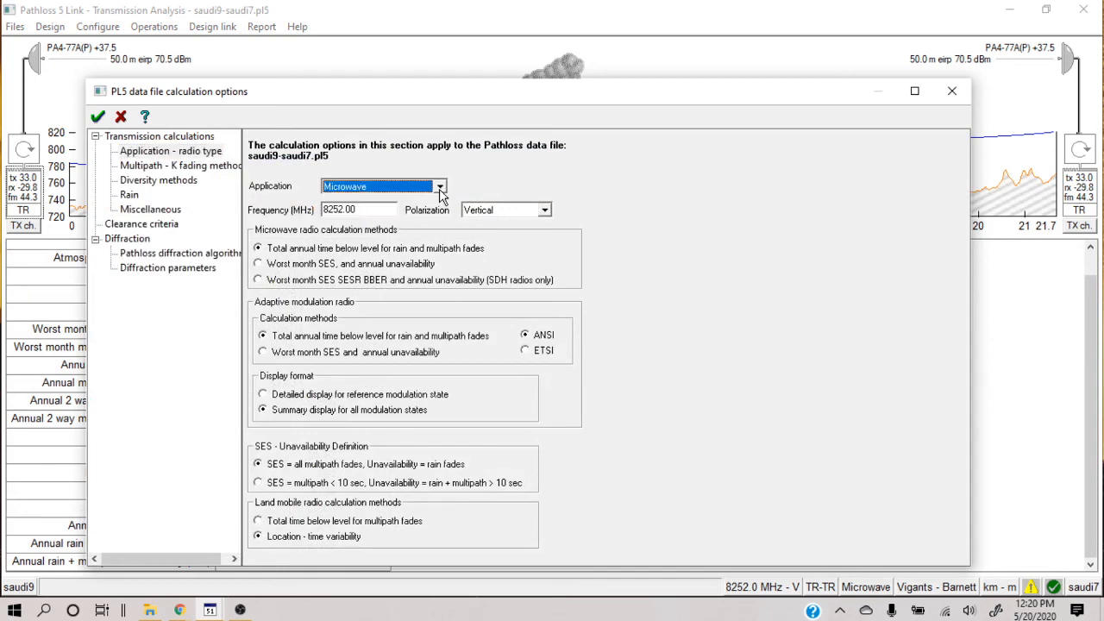
left_click(99, 118)
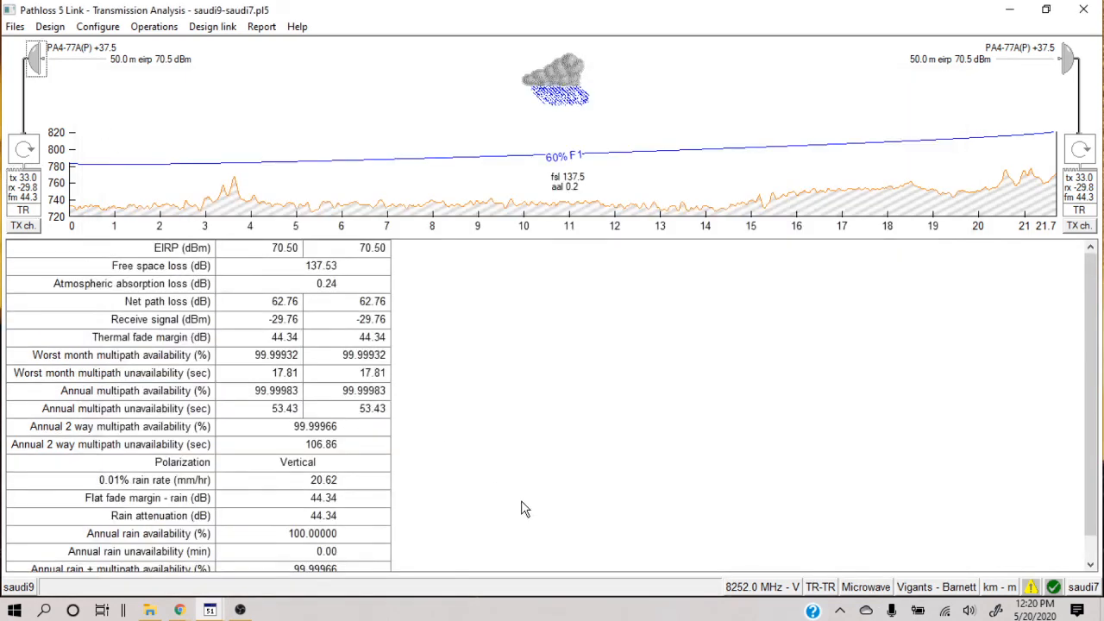